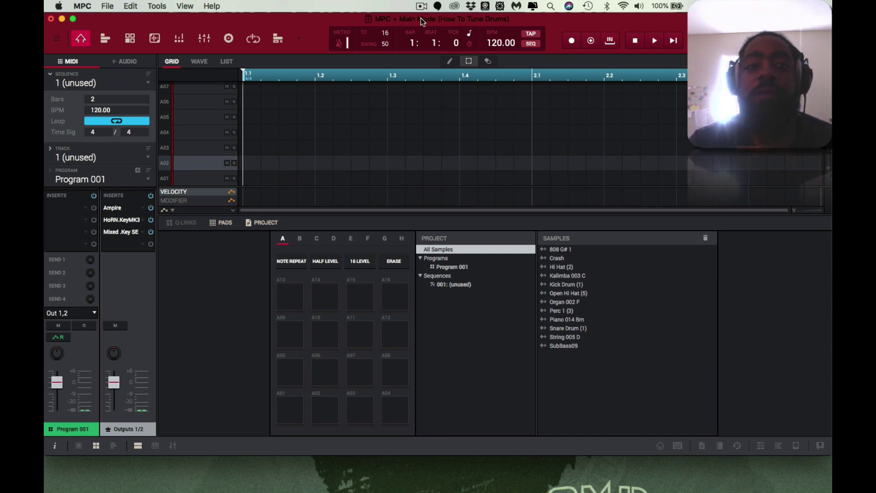
Step: Look over the pad program's parameters in Program Edit and the 808 G# 1 waveform in Sample Edit, then return to Main mode
{"action": "left_click", "coordinate": [133, 37]}
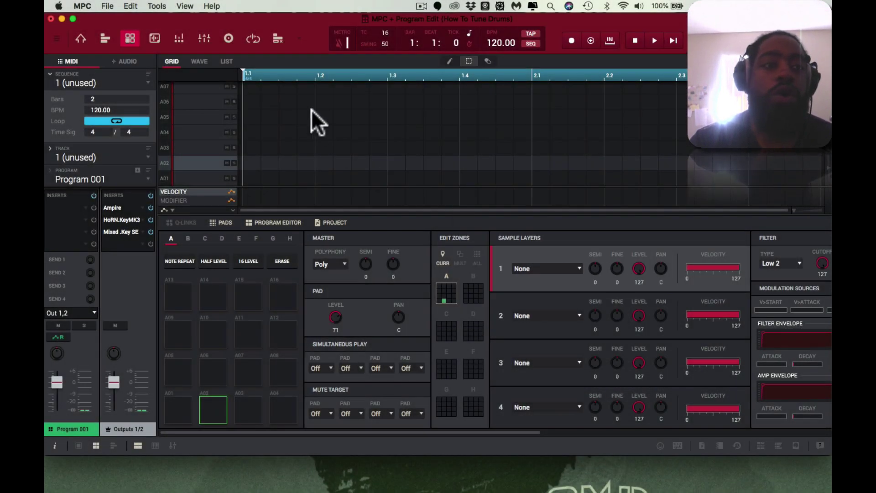
{"action": "left_click", "coordinate": [155, 37]}
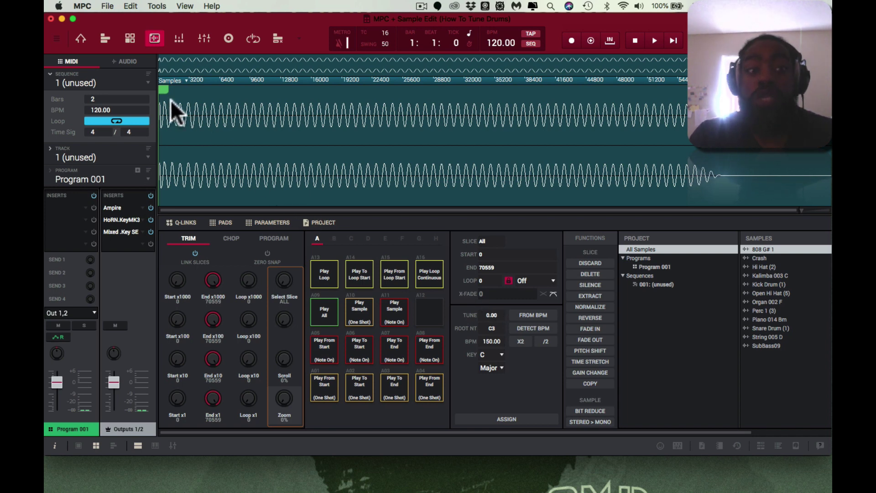
{"action": "left_click", "coordinate": [81, 39]}
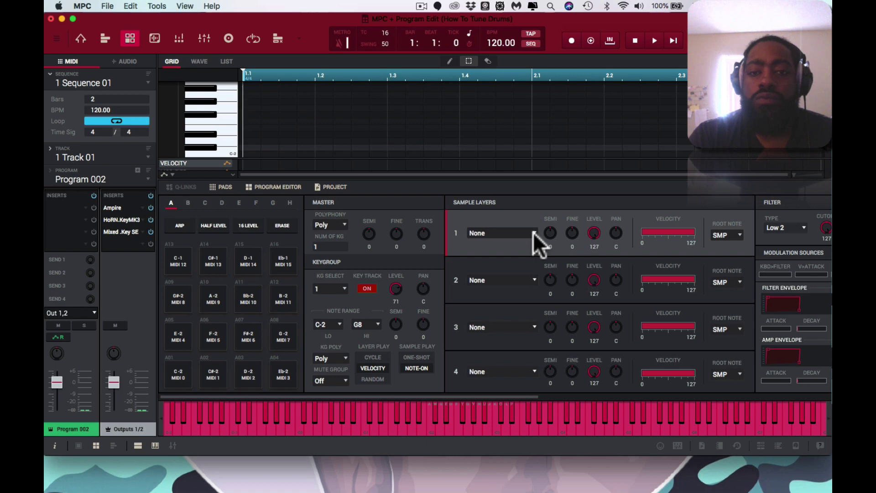
Step: Load the 808 G# 1 sample into layer 1 of keygroup Program 002 and audition it repeatedly at C3
{"action": "left_click", "coordinate": [533, 232]}
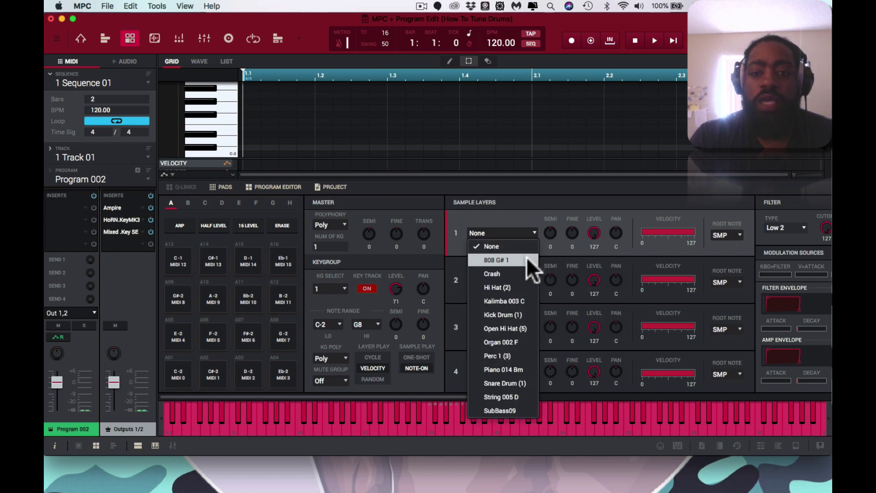
{"action": "left_click", "coordinate": [527, 258]}
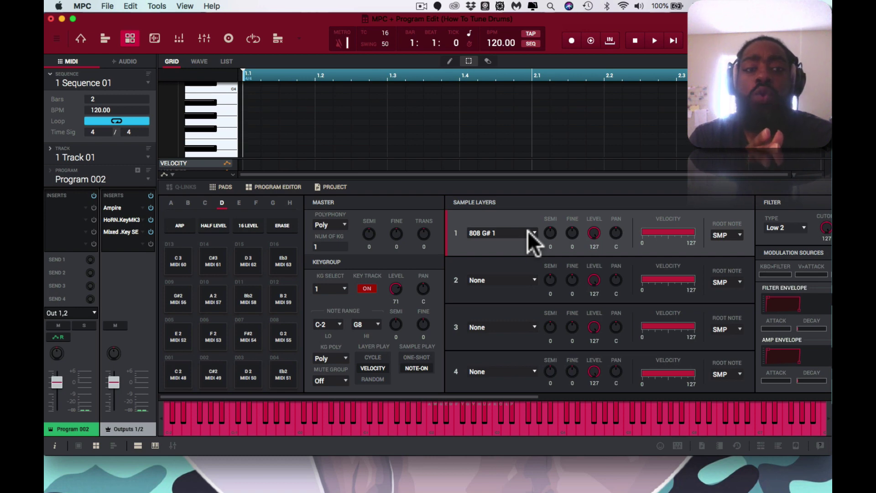
{"action": "key", "text": "k"}
{"action": "key", "text": "k"}
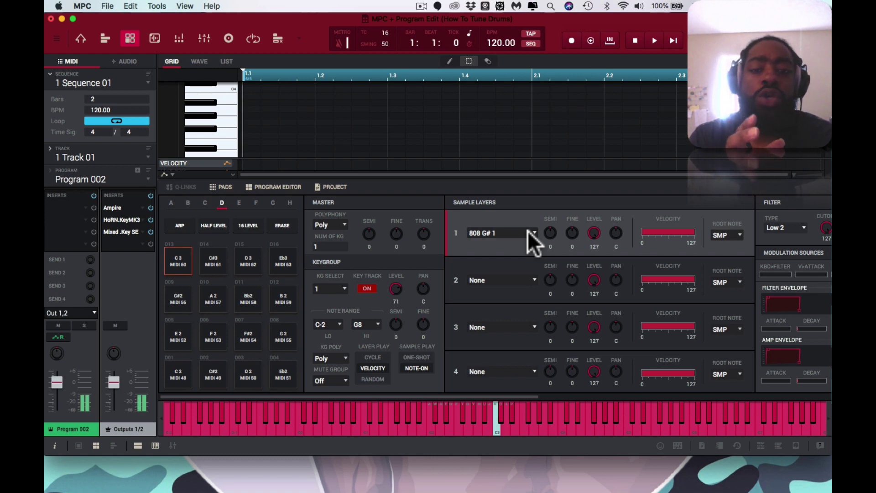
{"action": "key", "text": "k"}
{"action": "key", "text": "k"}
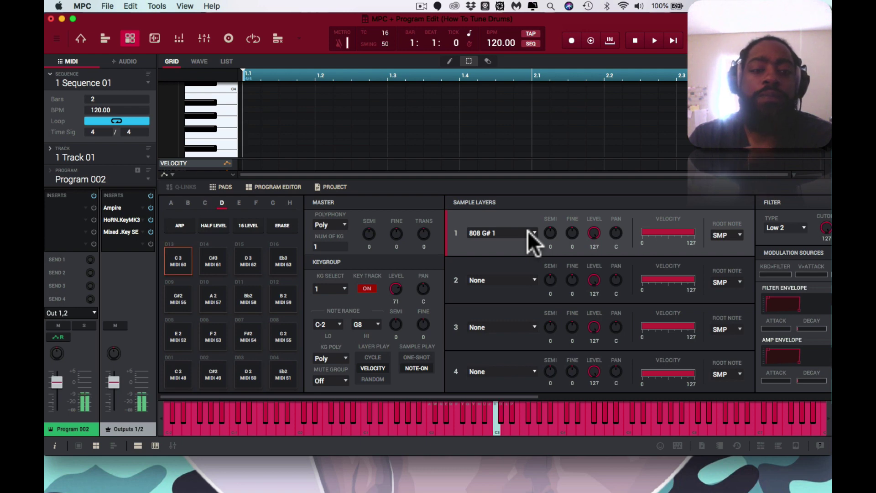
{"action": "key", "text": "k"}
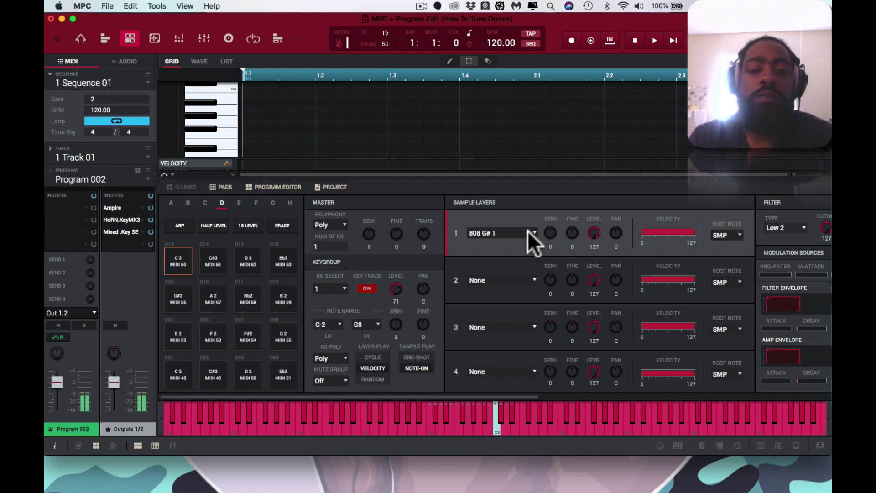
{"action": "key", "text": "k"}
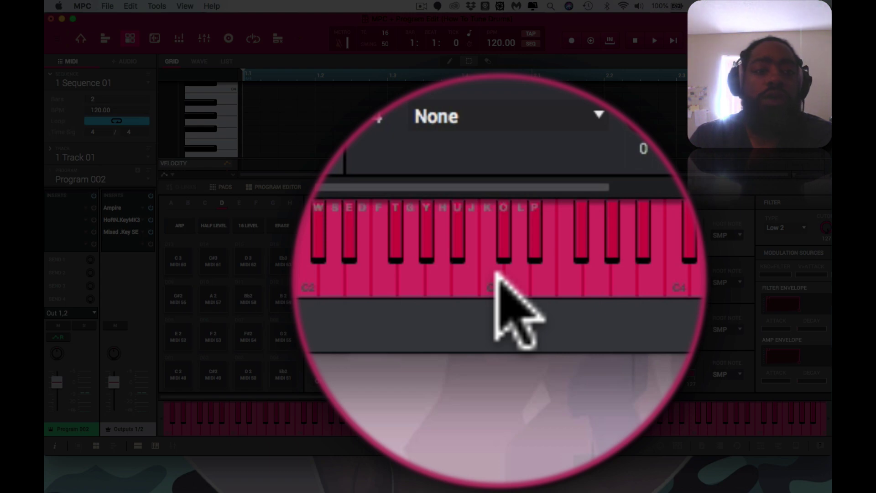
{"action": "left_click", "coordinate": [496, 274]}
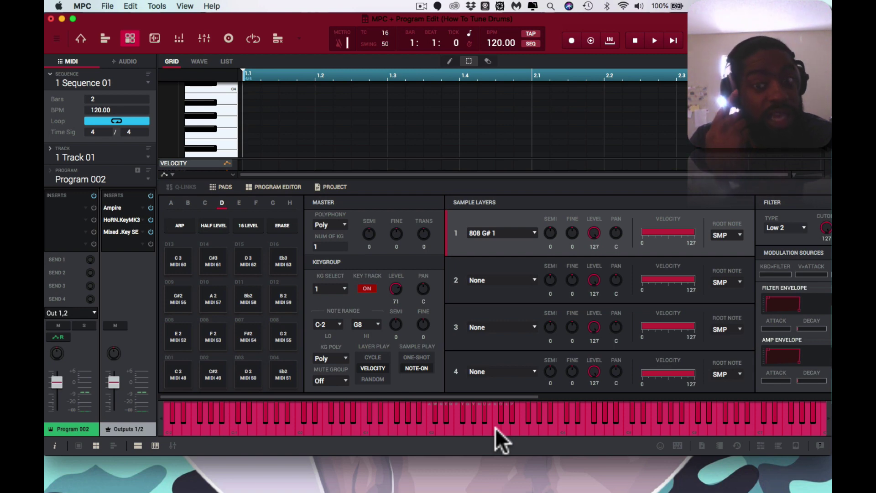
Step: Open the tuner of the Ampire insert on Outputs 1/2 and test the C3 note with strobe mode on
{"action": "double_click", "coordinate": [107, 208]}
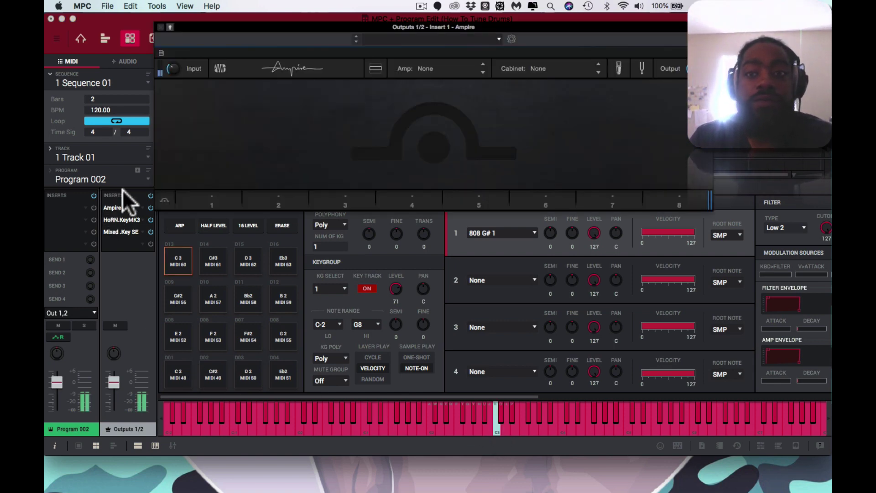
{"action": "left_click", "coordinate": [641, 69]}
{"action": "key", "text": "k"}
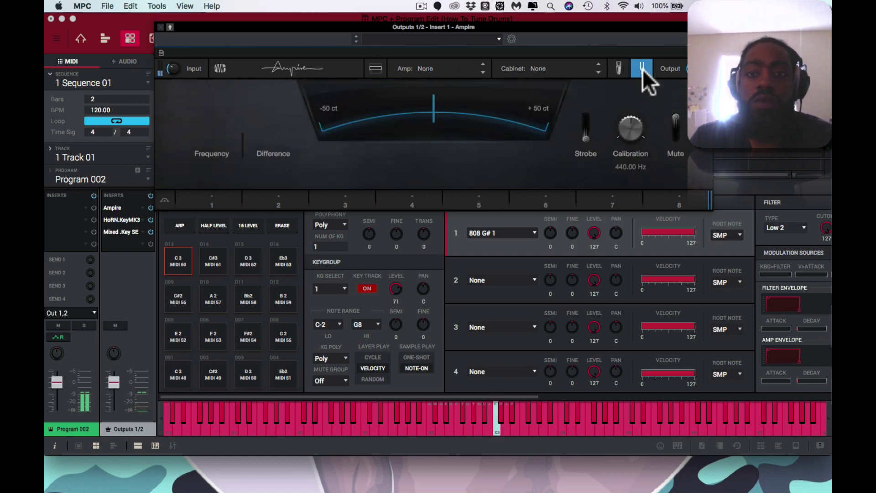
{"action": "left_click", "coordinate": [585, 137]}
{"action": "key", "text": "k"}
{"action": "key", "text": "k"}
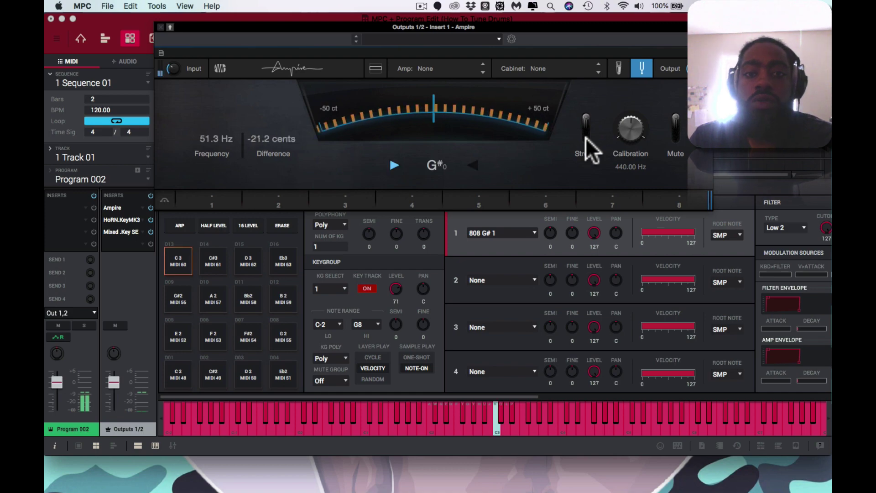
Step: Switch off the tuner's strobe and mute, and replay C3 to read the sample's pitch
{"action": "left_click", "coordinate": [584, 138]}
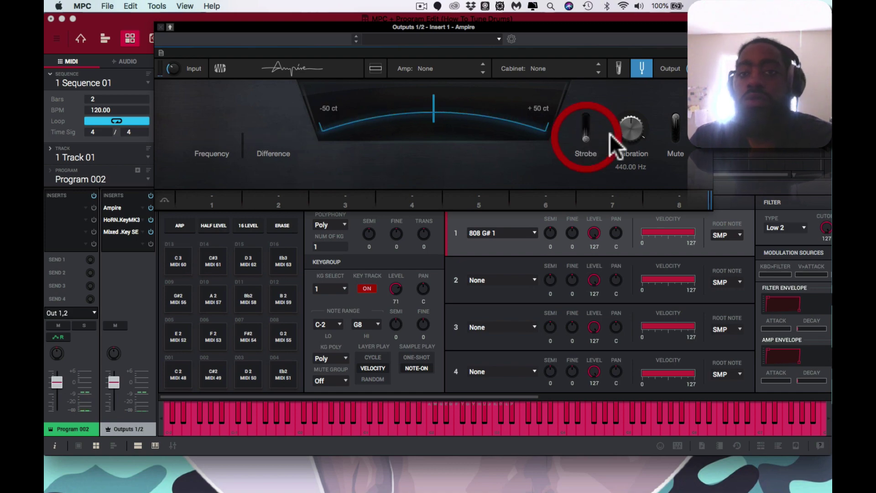
{"action": "left_click", "coordinate": [674, 131]}
{"action": "key", "text": "k"}
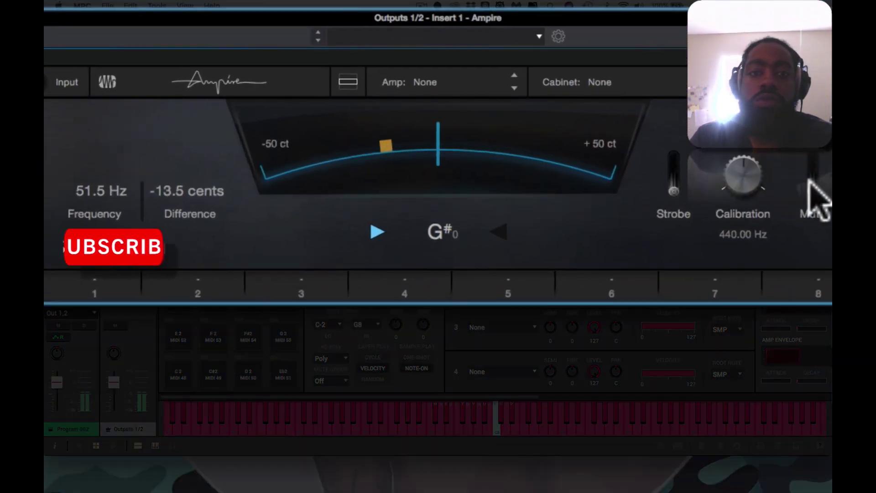
{"action": "key", "text": "k"}
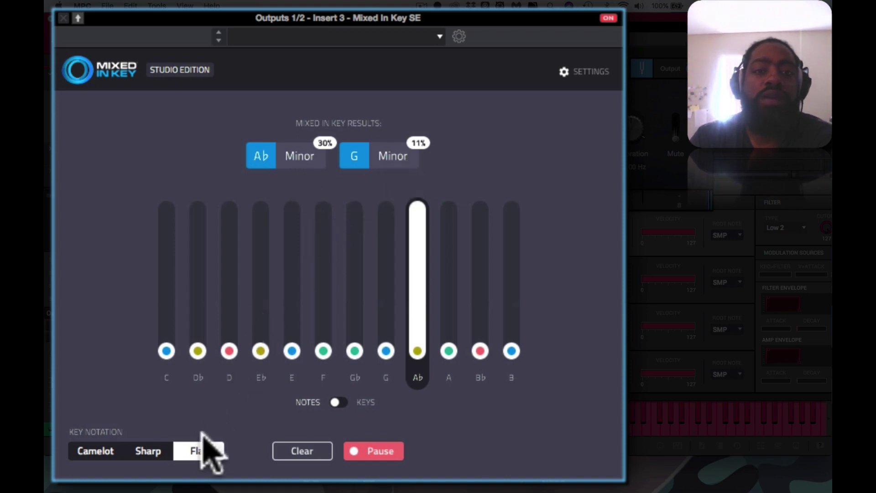
Step: Set the key notation in Mixed In Key SE to Sharp and close that plug-in window
{"action": "left_click", "coordinate": [150, 455]}
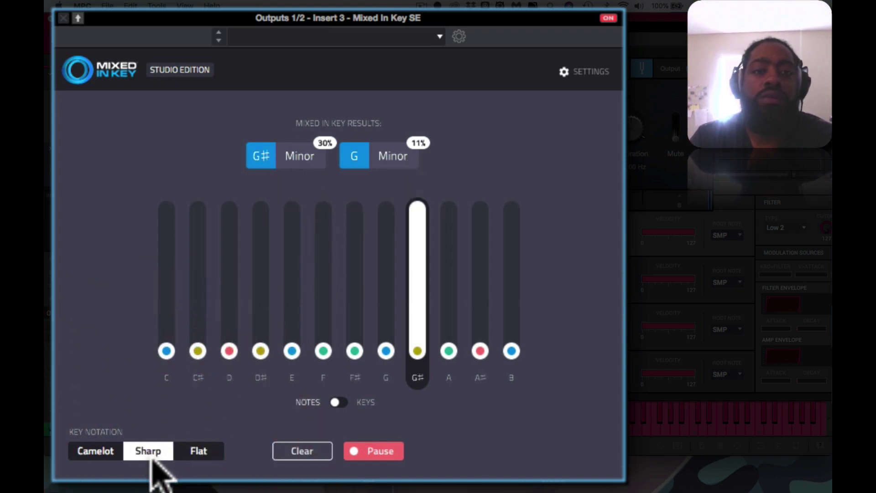
{"action": "left_click", "coordinate": [151, 455]}
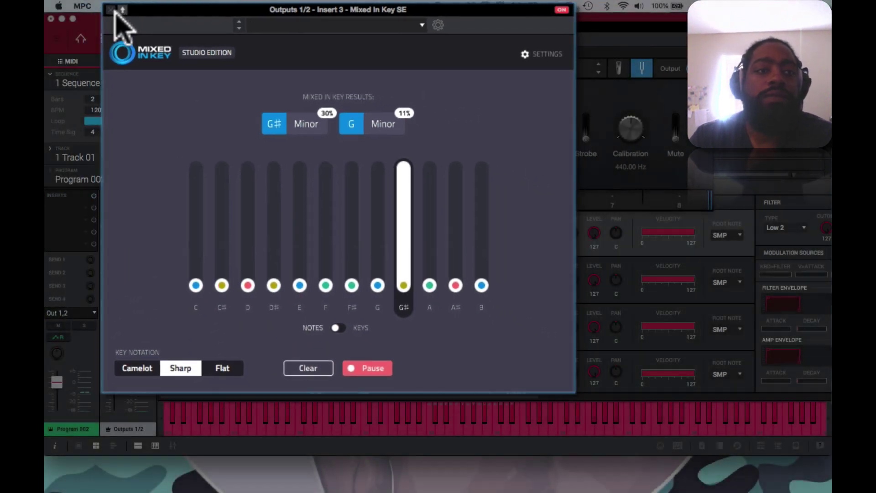
{"action": "left_click", "coordinate": [112, 10]}
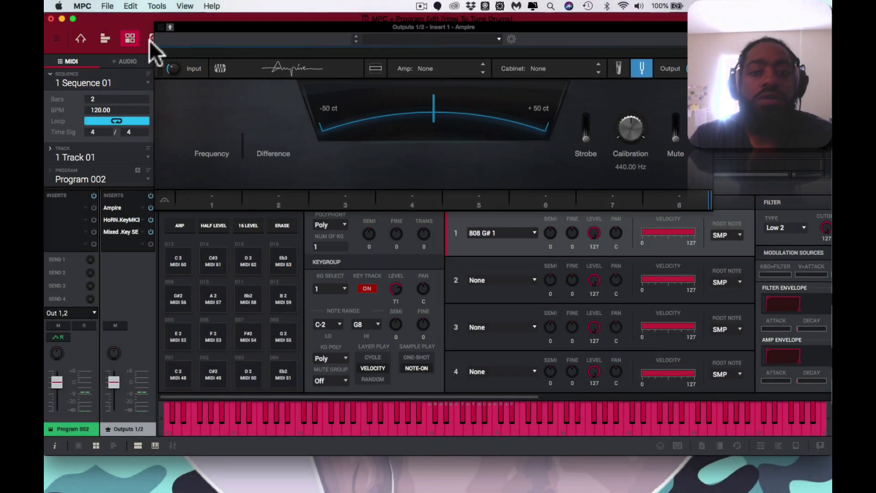
Step: Set the 808 G# 1 sample's key to G# in Sample Edit
{"action": "left_click", "coordinate": [149, 40]}
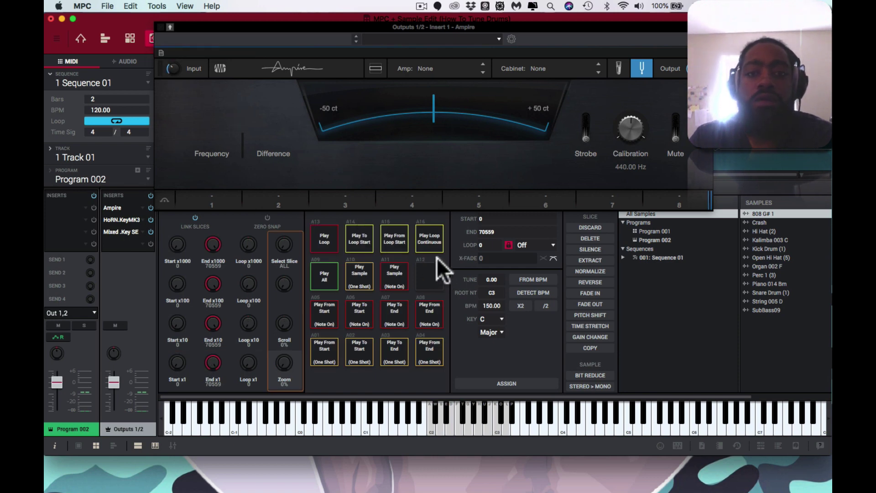
{"action": "left_click", "coordinate": [500, 322]}
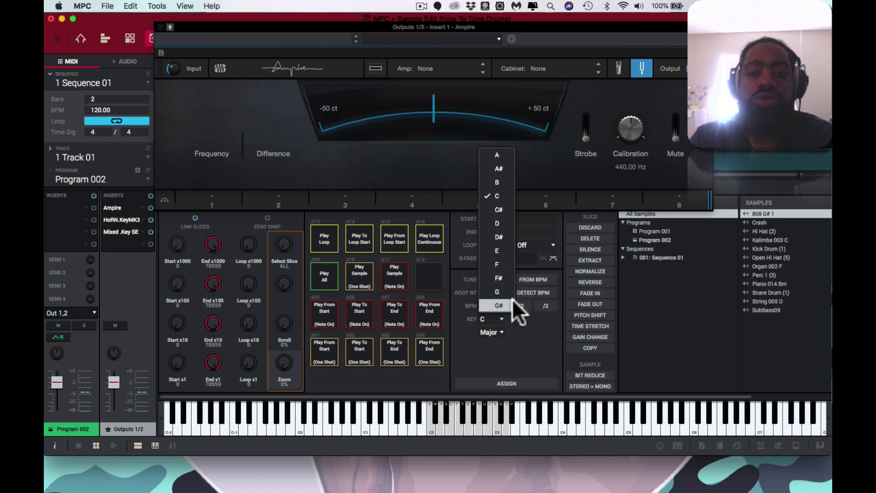
{"action": "left_click", "coordinate": [512, 299]}
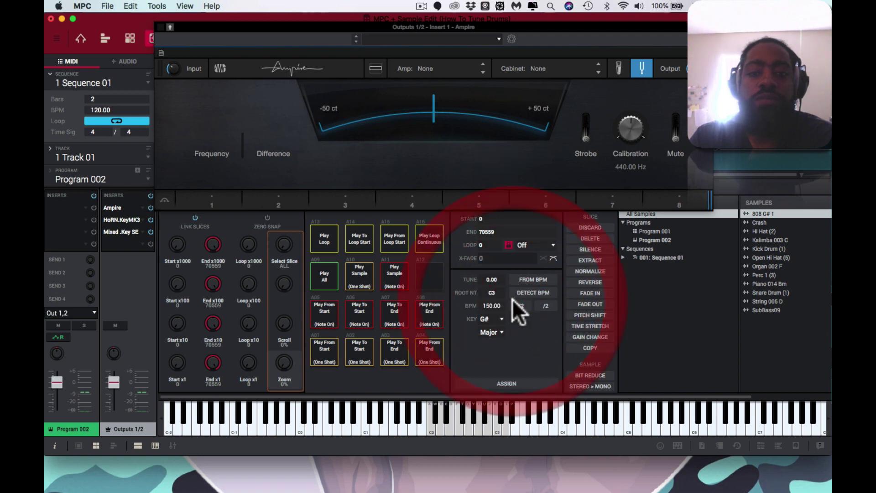
{"action": "left_click", "coordinate": [502, 330]}
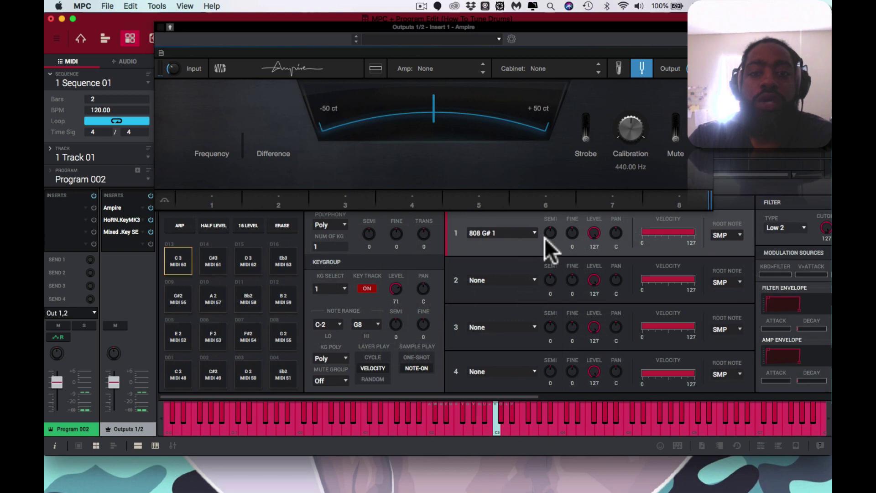
Step: Recheck the C3 note against the tuner and set layer 1's root note to G#0 in Program Edit
{"action": "key", "text": "k"}
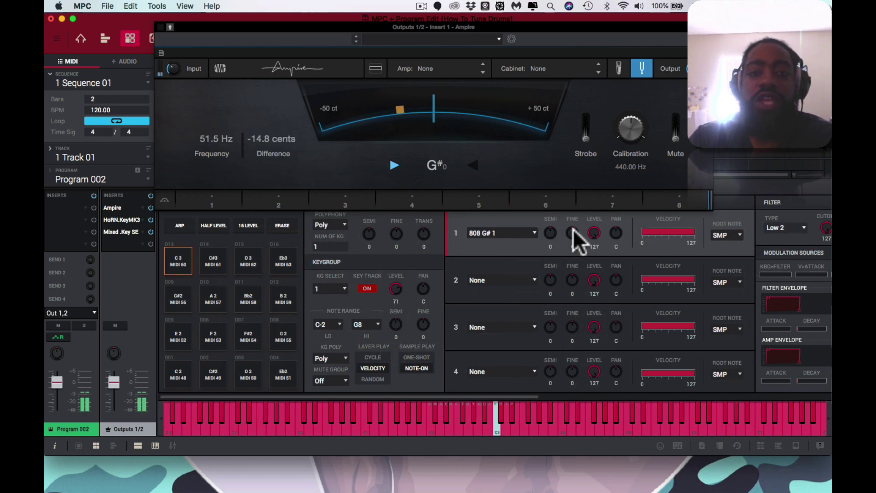
{"action": "left_click", "coordinate": [740, 234]}
{"action": "mouse_move", "coordinate": [741, 274]}
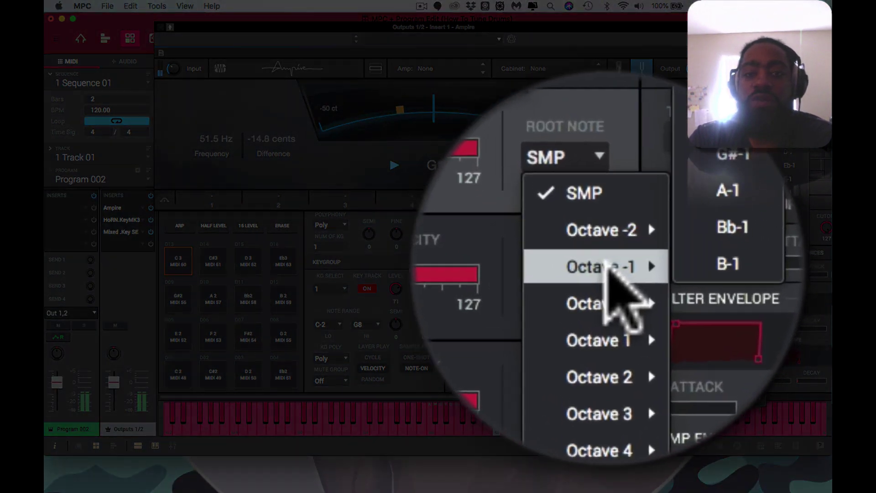
{"action": "mouse_move", "coordinate": [593, 249]}
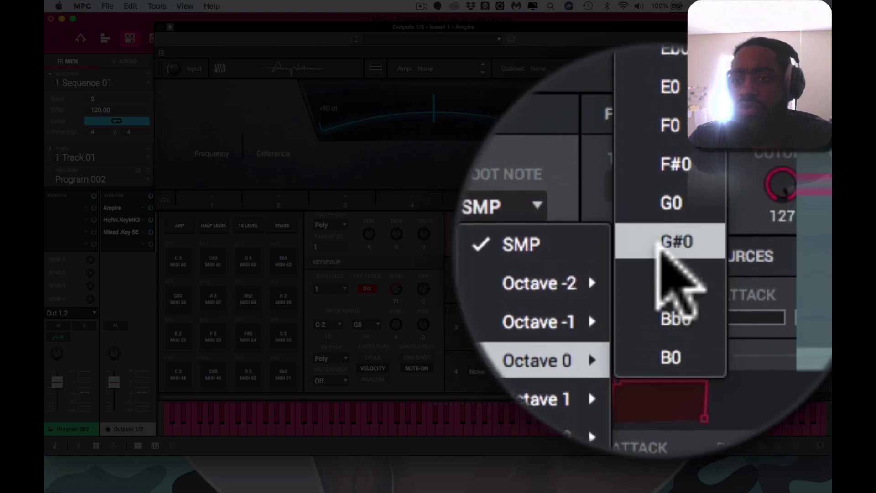
{"action": "left_click", "coordinate": [659, 245]}
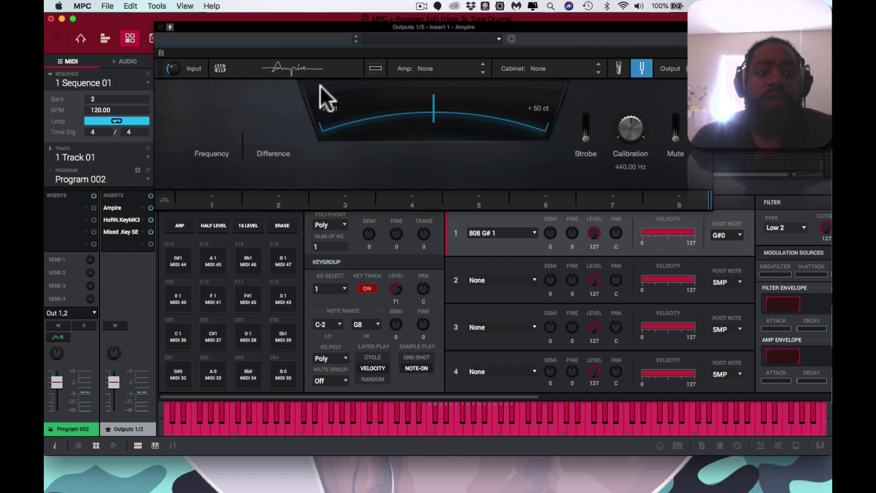
Step: Close the Ampire window and examine pad bank C to find the G#0 pad
{"action": "left_click", "coordinate": [157, 28]}
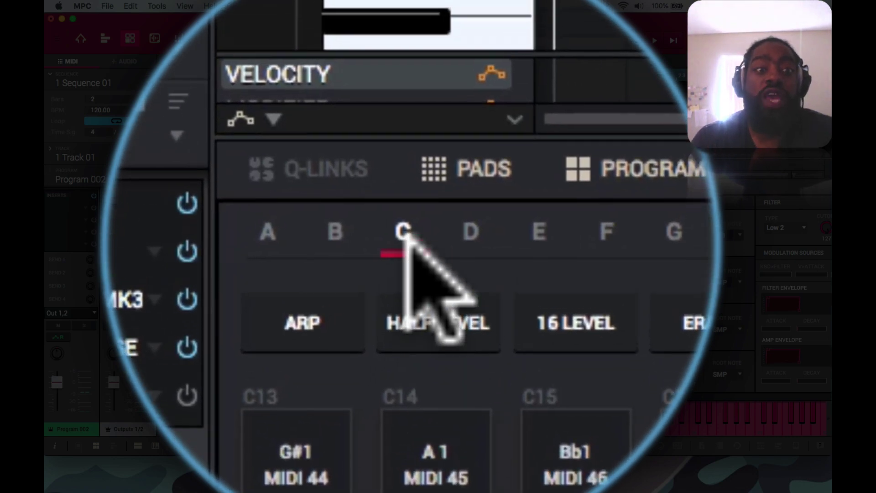
{"action": "left_click", "coordinate": [404, 235]}
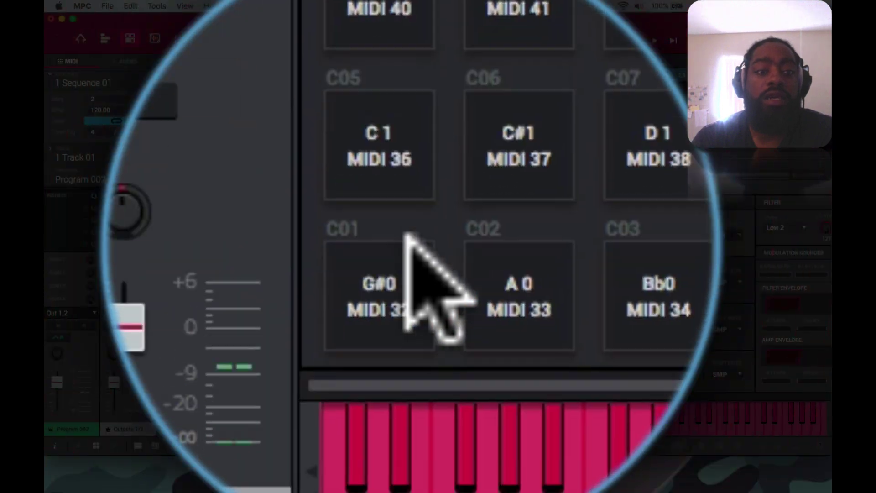
{"action": "left_click", "coordinate": [406, 237]}
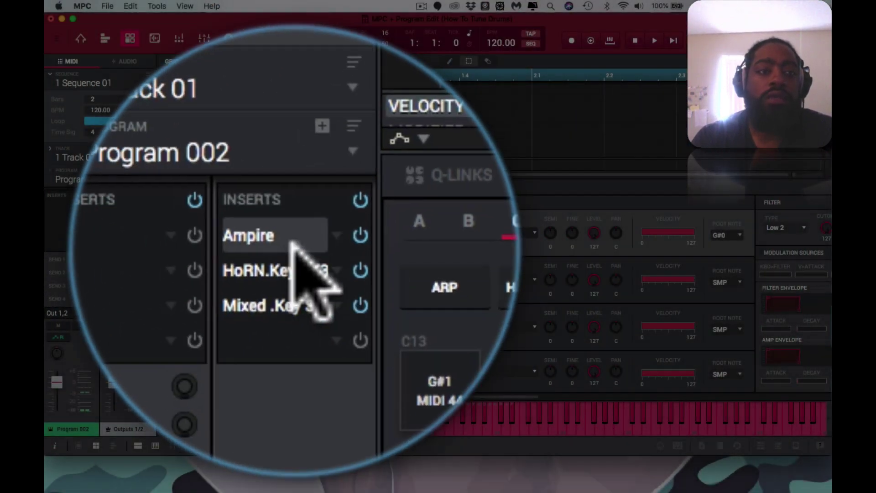
Step: Reopen the Ampire tuner on Outputs 1/2 and turn its strobe mode on
{"action": "left_click", "coordinate": [113, 208]}
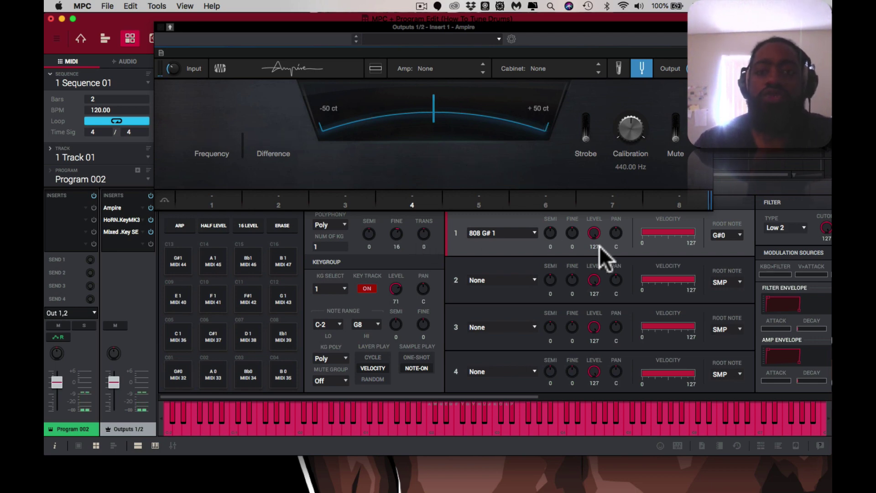
{"action": "left_click", "coordinate": [582, 129]}
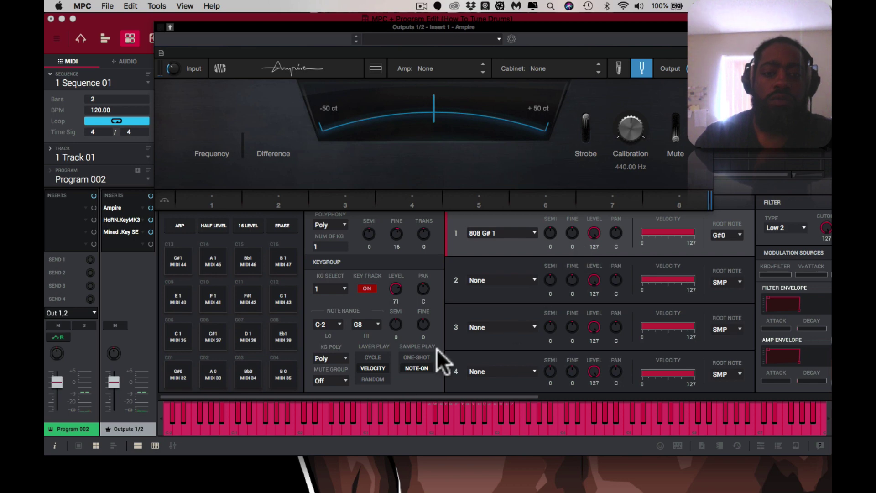
Step: Set the keygroup's sample playback to One-Shot and the program's polyphony to Mono
{"action": "left_click", "coordinate": [418, 358]}
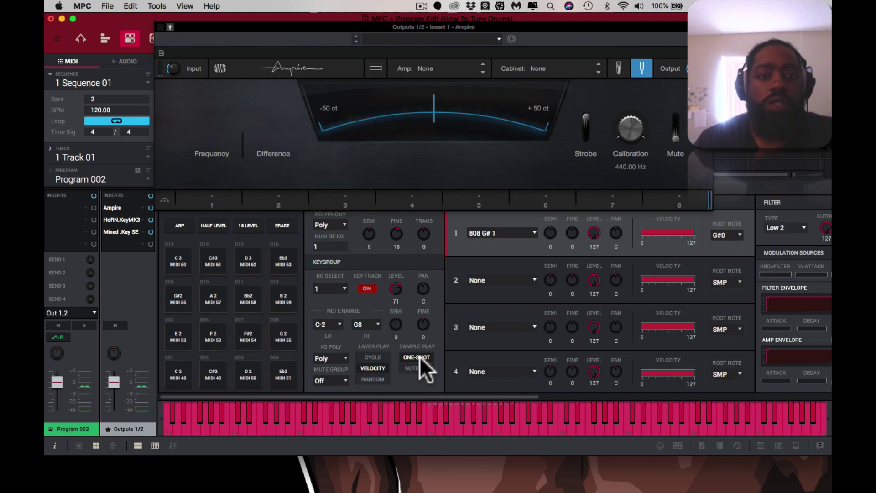
{"action": "left_click", "coordinate": [341, 221]}
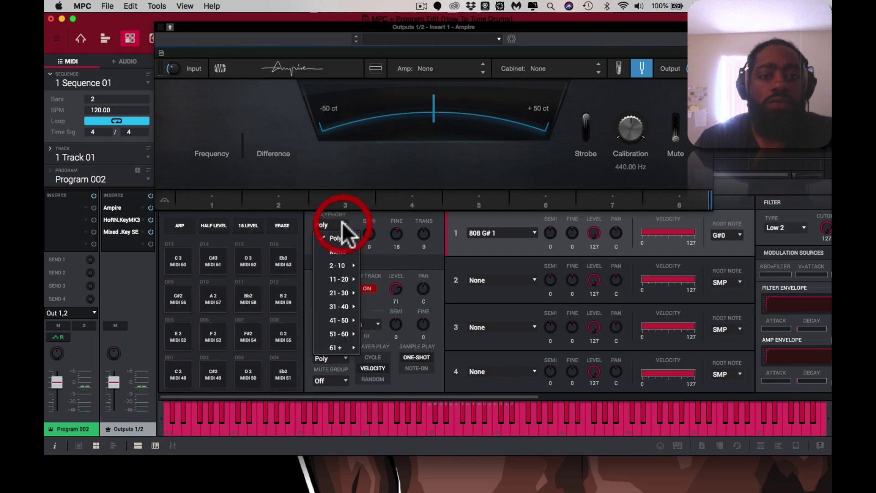
{"action": "left_click", "coordinate": [340, 248]}
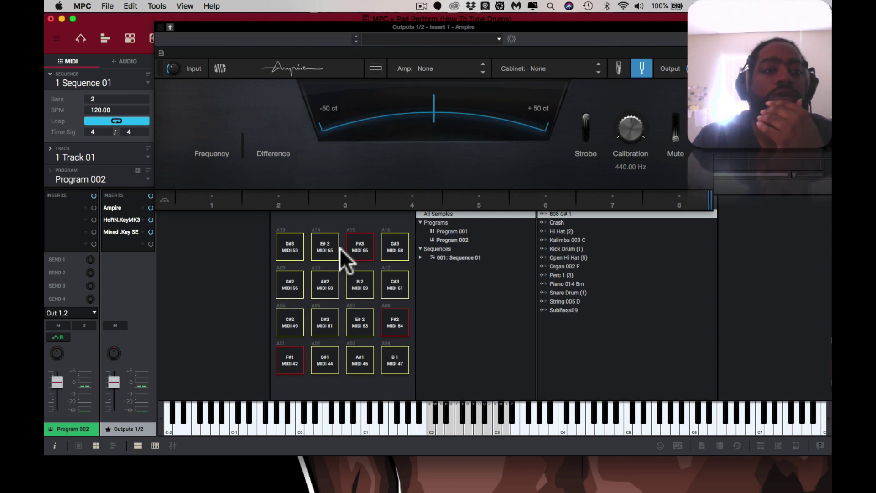
Step: Check the piano sample's detected key in Mixed In Key and HoRNet SongKey MK3, closing each plugin window
{"action": "left_click", "coordinate": [160, 27]}
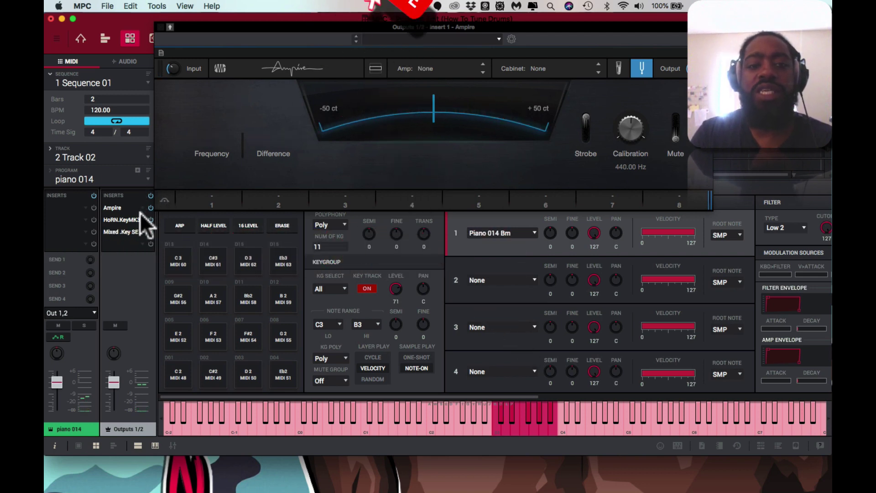
{"action": "left_click", "coordinate": [127, 231]}
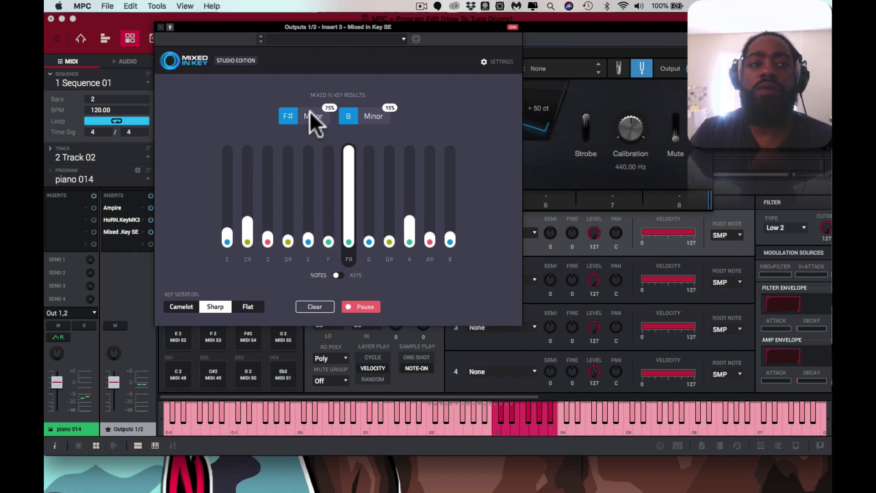
{"action": "left_click", "coordinate": [159, 26]}
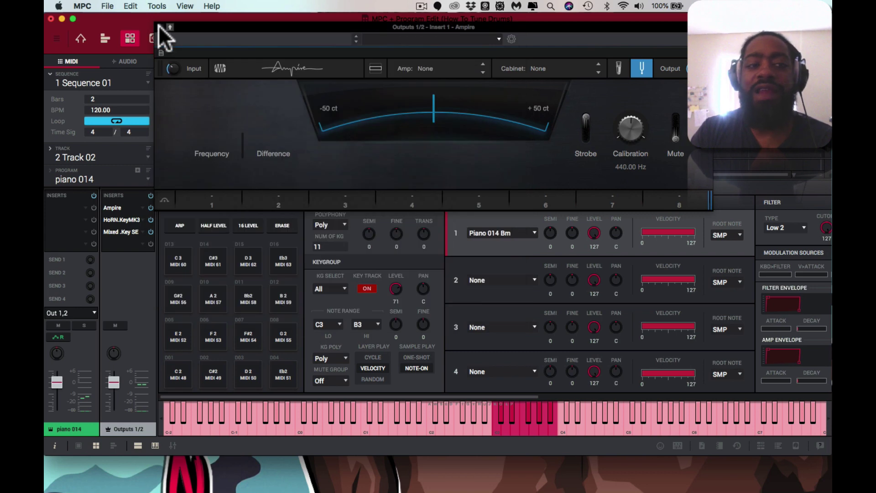
{"action": "left_click", "coordinate": [121, 219]}
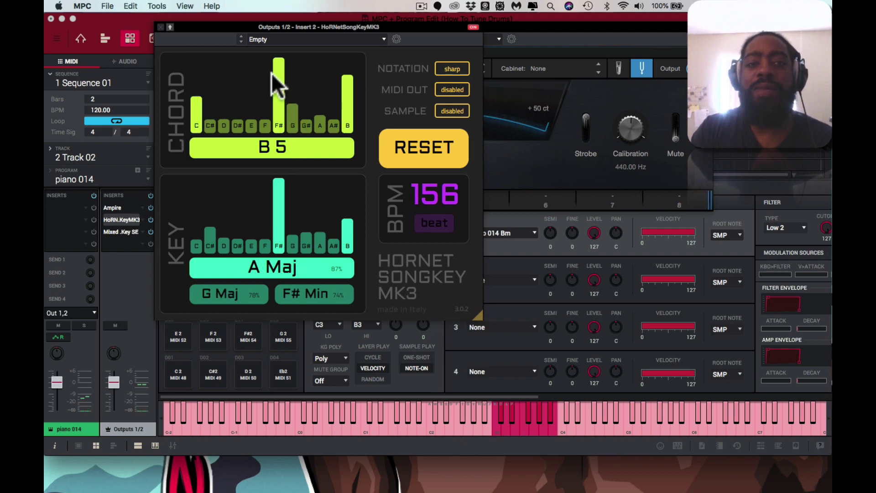
{"action": "left_click", "coordinate": [160, 26]}
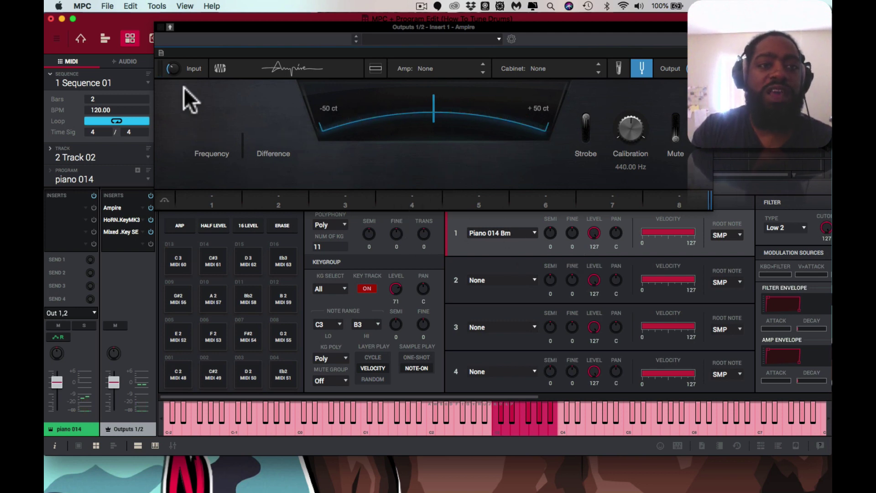
Step: Set the Piano 014 Bm sample's key to F# in Sample Edit
{"action": "left_click", "coordinate": [150, 38]}
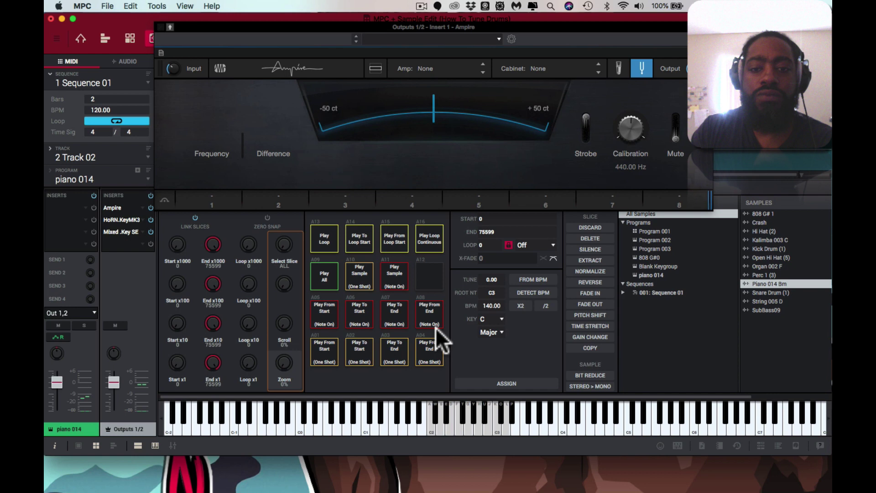
{"action": "left_click", "coordinate": [500, 318]}
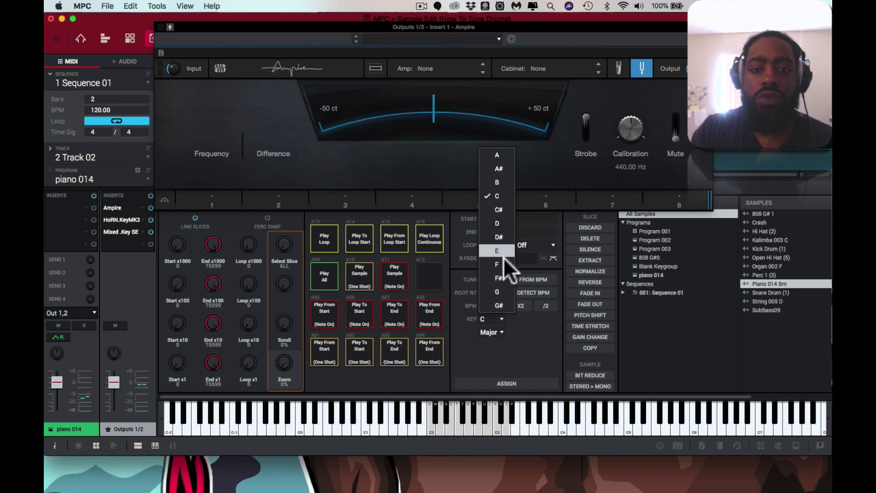
{"action": "left_click", "coordinate": [502, 275]}
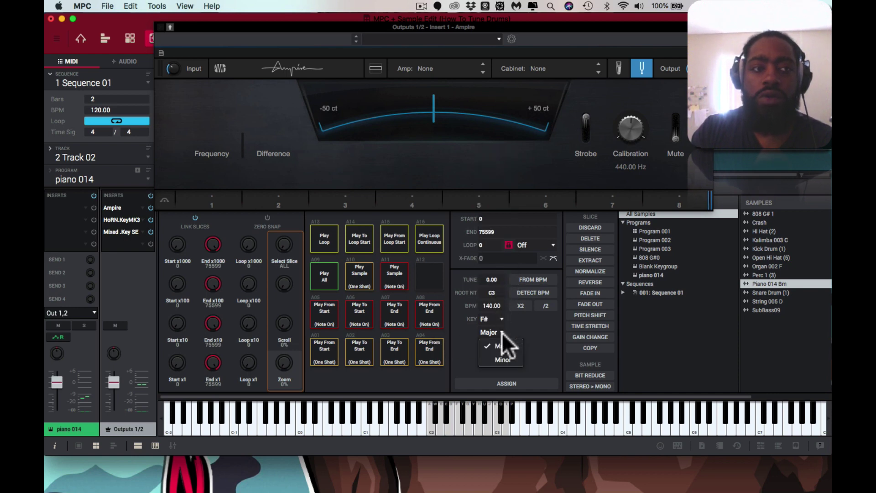
Step: Set layer 1's root note to F#2 in Program Edit and play C3 to check it against the tuner
{"action": "left_click", "coordinate": [131, 37]}
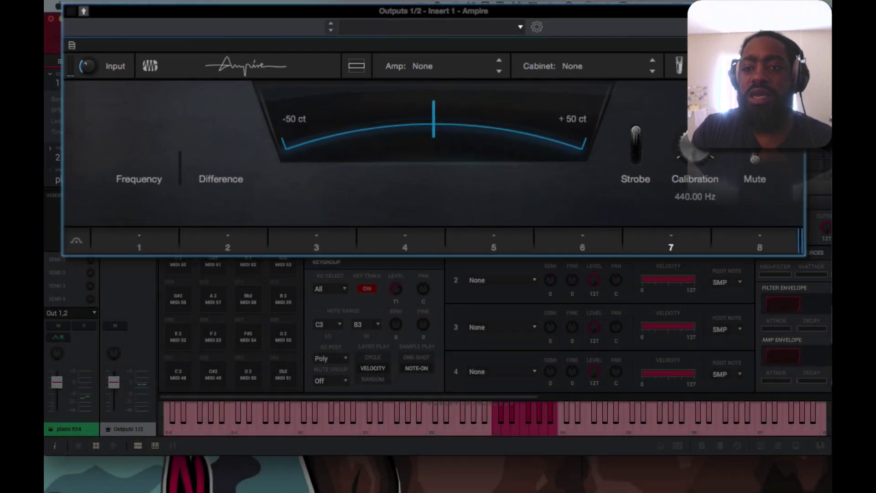
{"action": "left_click", "coordinate": [726, 235]}
{"action": "mouse_move", "coordinate": [737, 290]}
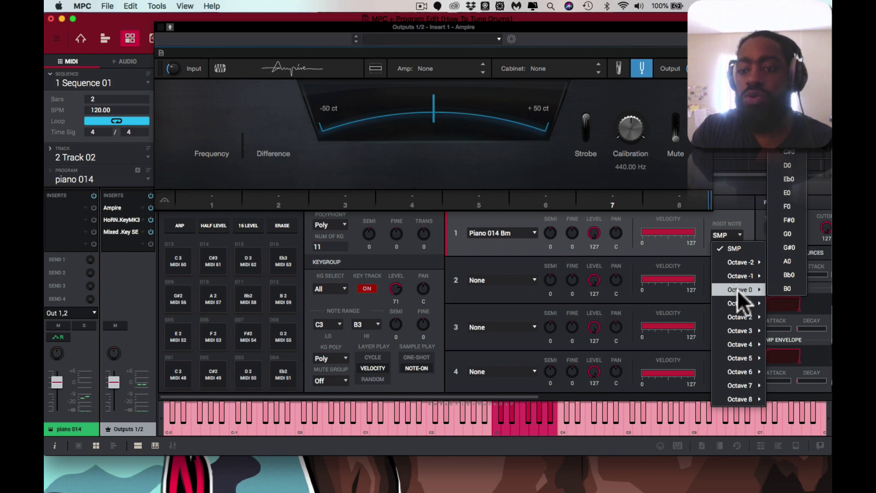
{"action": "mouse_move", "coordinate": [738, 316]}
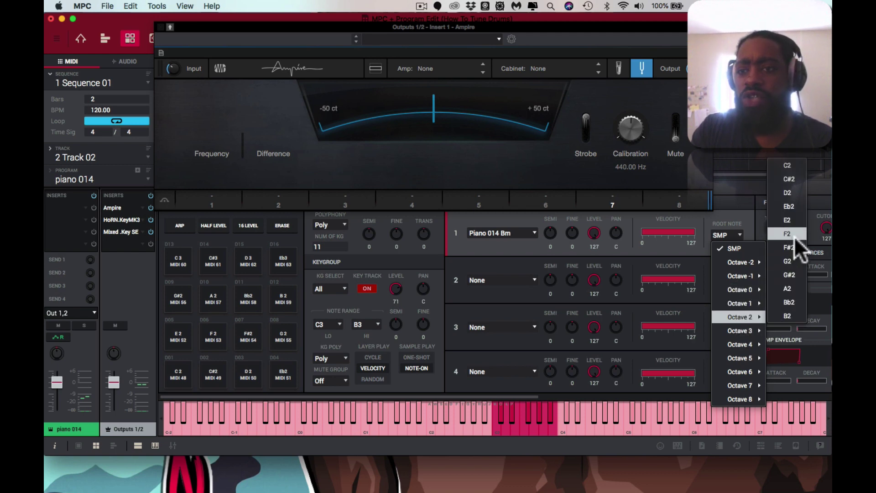
{"action": "left_click", "coordinate": [795, 249]}
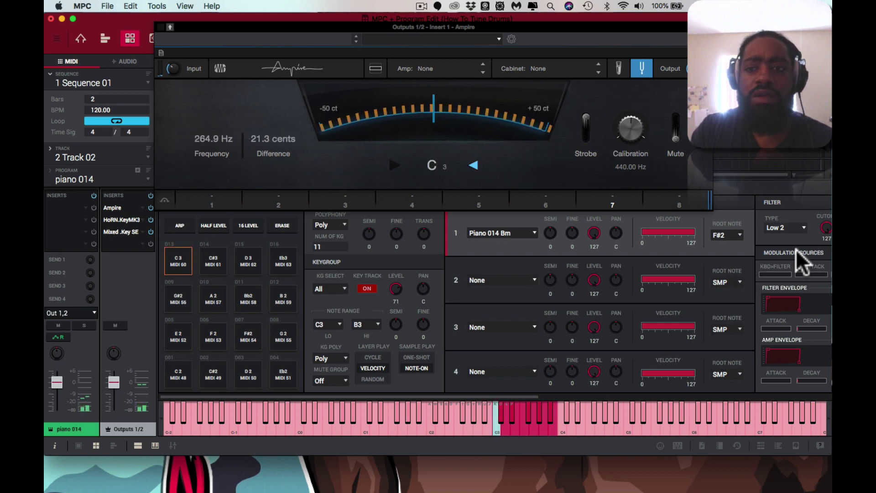
{"action": "key", "text": "k"}
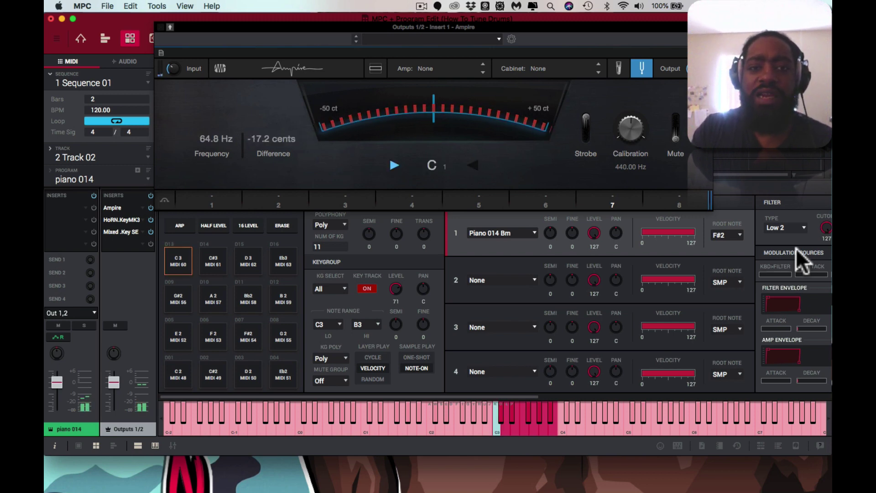
{"action": "key", "text": "k"}
Step: Change layer 1's root note to F#1 and recheck the C3 note against the tuner
{"action": "left_click", "coordinate": [728, 236]}
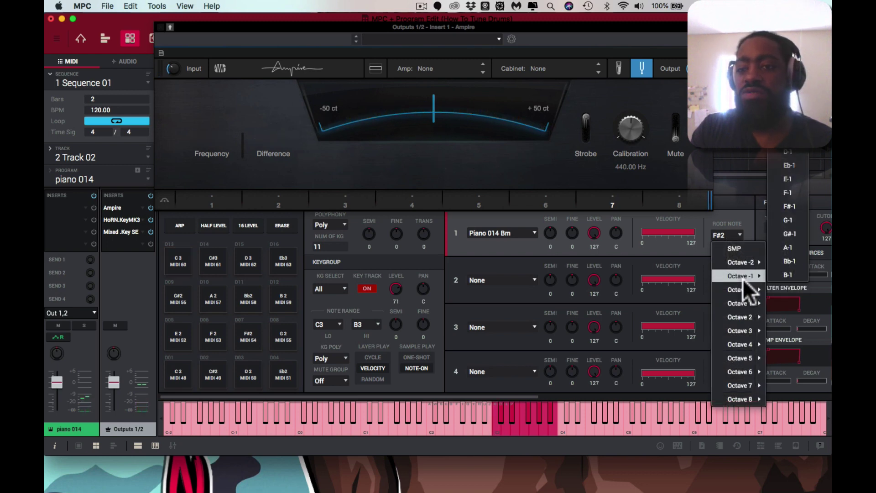
{"action": "mouse_move", "coordinate": [740, 304]}
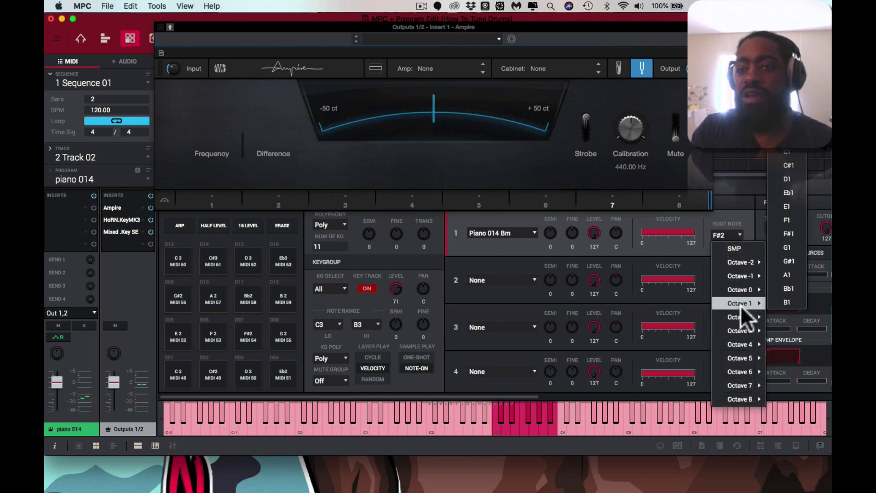
{"action": "left_click", "coordinate": [793, 235]}
{"action": "key", "text": "k"}
{"action": "key", "text": "k"}
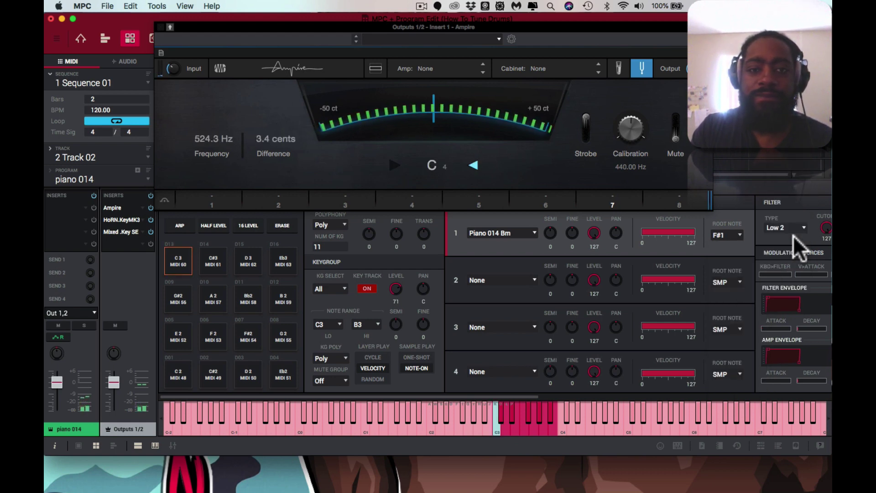
{"action": "key", "text": "k"}
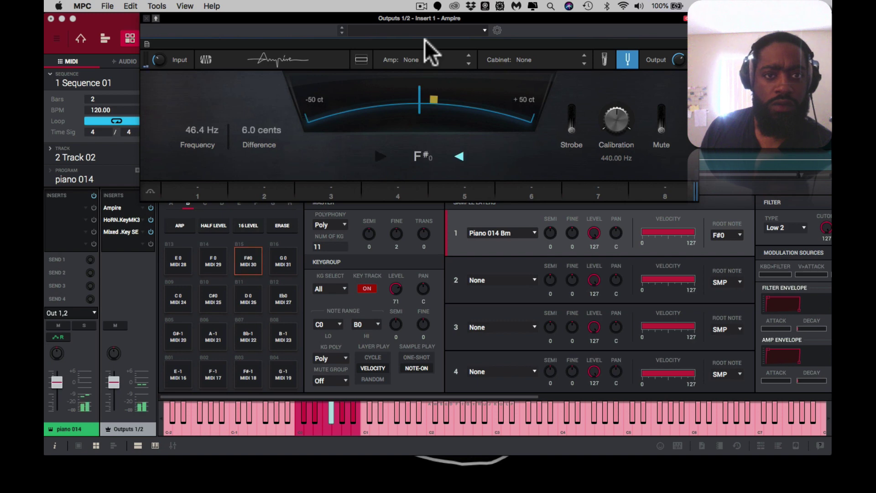
Step: Turn on the Ampire tuner's strobe mode, and clear Mixed In Key's results to analyze the Organ 002 F sample's key
{"action": "left_click", "coordinate": [572, 131]}
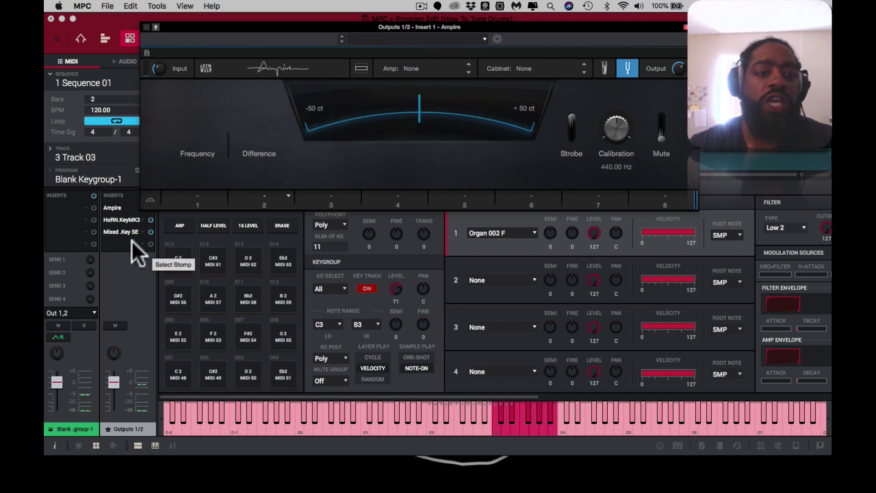
{"action": "left_click", "coordinate": [122, 231]}
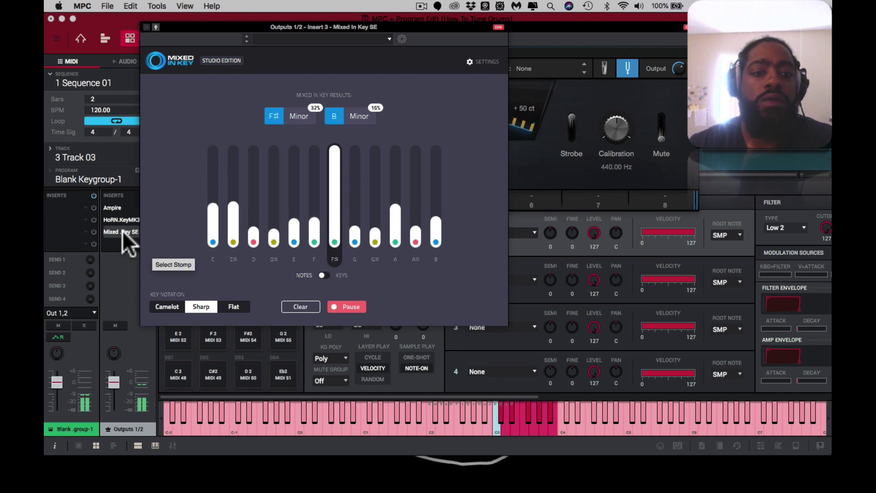
{"action": "left_click", "coordinate": [299, 302]}
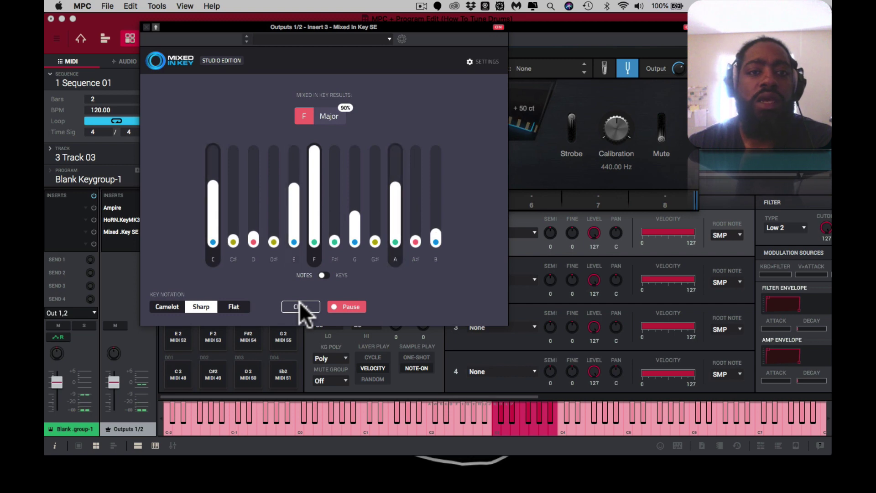
{"action": "left_click", "coordinate": [143, 26]}
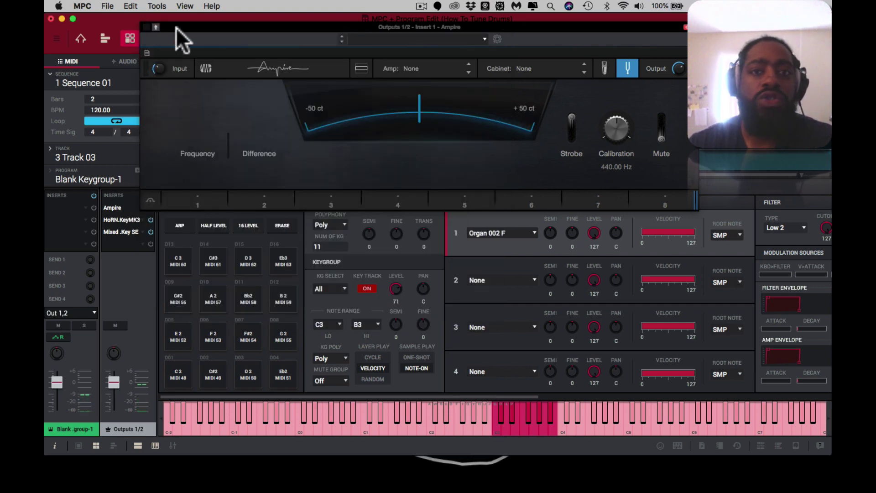
Step: Move the Ampire window aside and set the Organ 002 F sample's key to F in Sample Edit
{"action": "left_click_drag", "start_coordinate": [197, 26], "coordinate": [243, 2]}
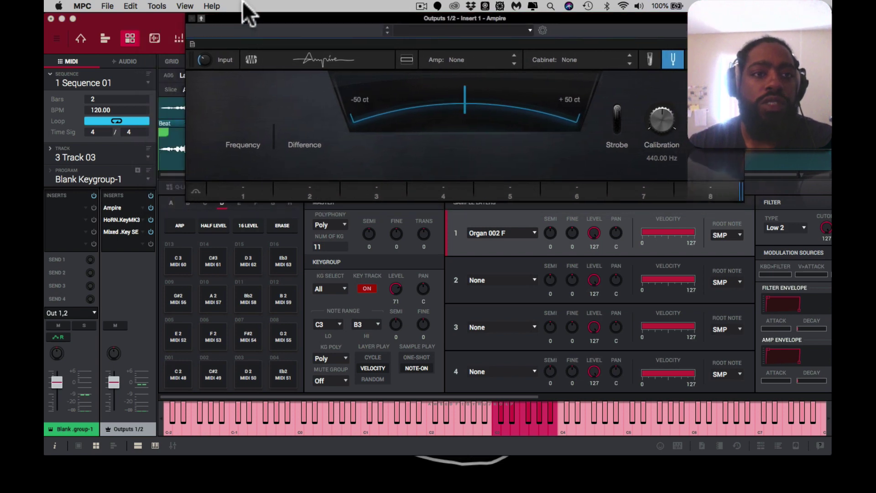
{"action": "left_click", "coordinate": [154, 35]}
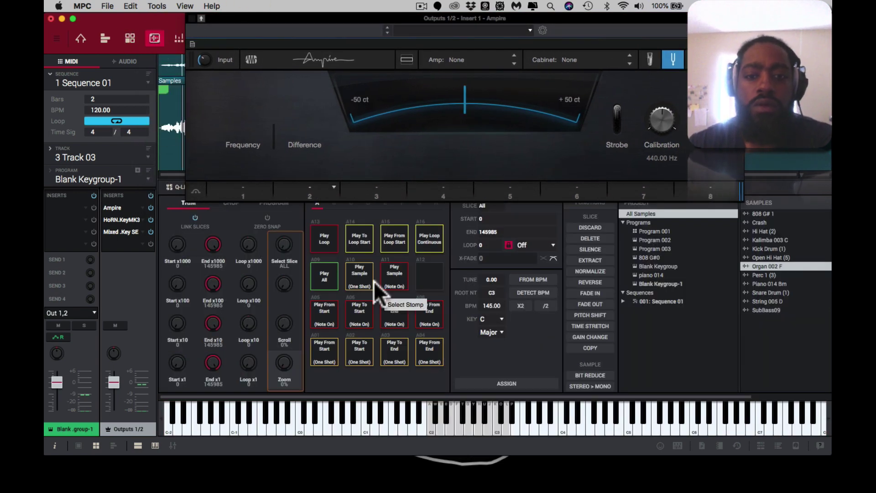
{"action": "left_click", "coordinate": [502, 319]}
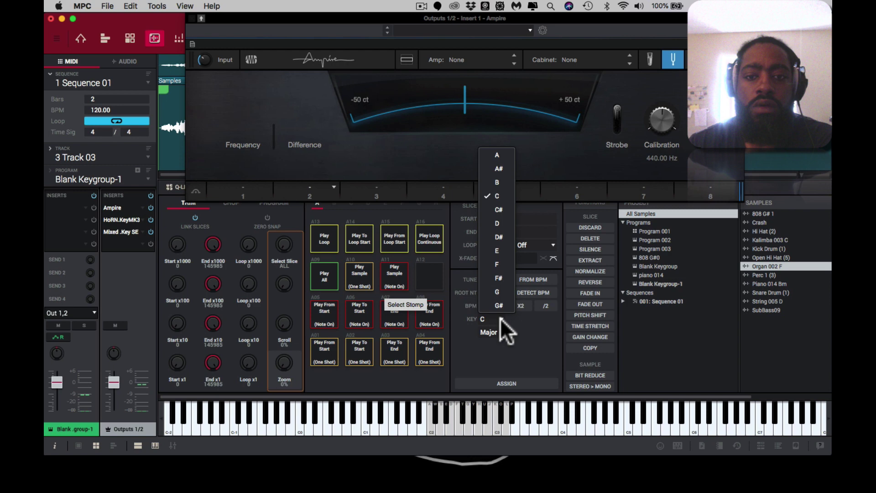
{"action": "left_click", "coordinate": [501, 264]}
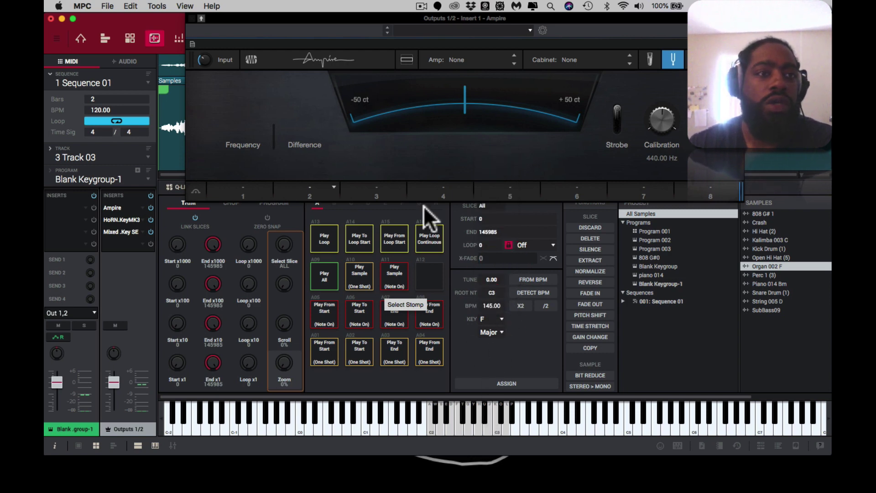
Step: Set layer 1's root note to F4 for the Organ 002 F sample in Program Edit
{"action": "left_click", "coordinate": [129, 39]}
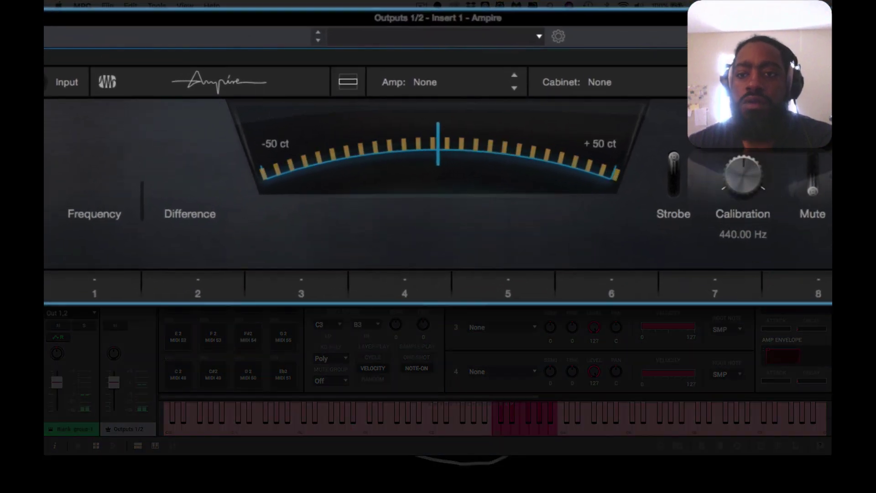
{"action": "left_click", "coordinate": [727, 235]}
{"action": "mouse_move", "coordinate": [742, 321]}
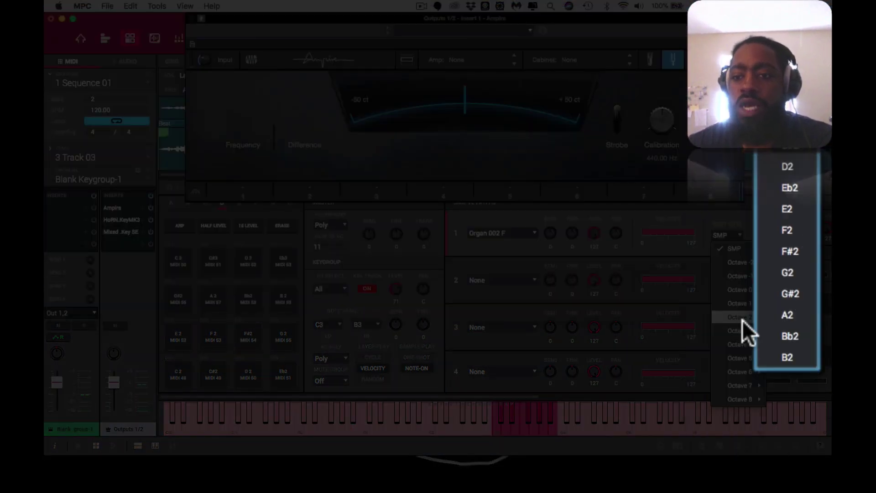
{"action": "mouse_move", "coordinate": [744, 345]}
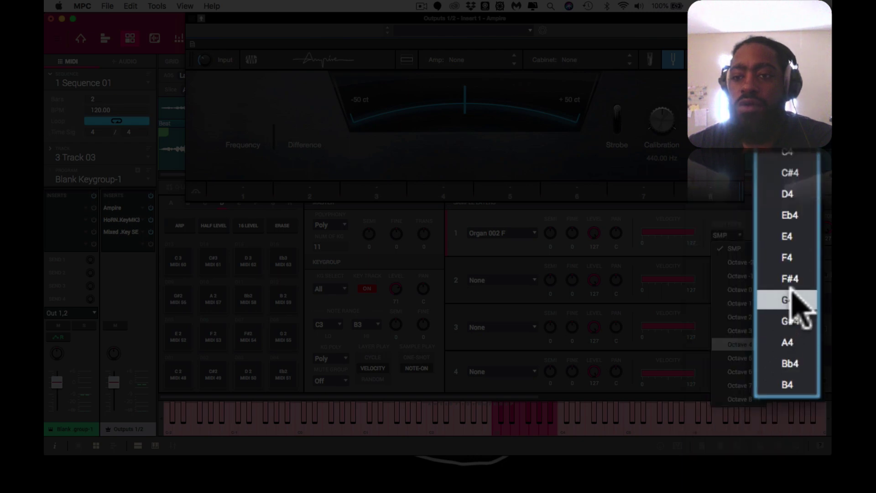
{"action": "left_click", "coordinate": [794, 258]}
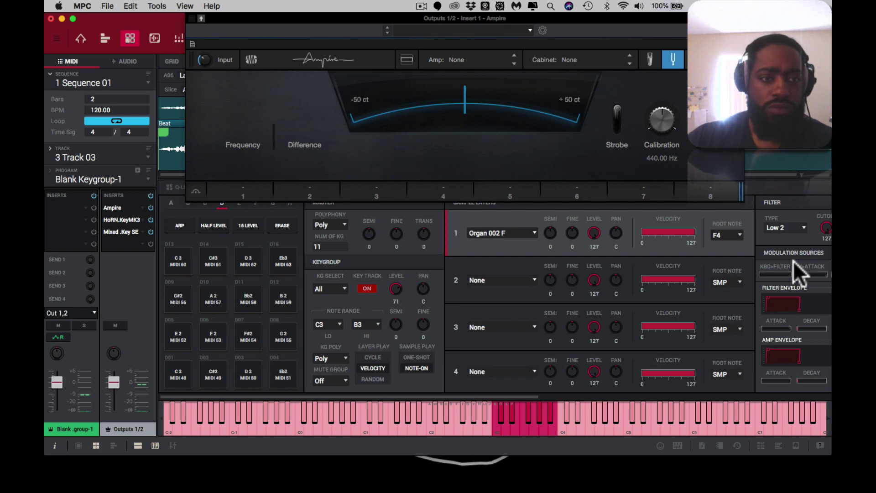
Step: Look through pad banks A to E for the F4 pad and audition notes of the organ keygroup
{"action": "key", "text": "F1"}
{"action": "key", "text": "F2"}
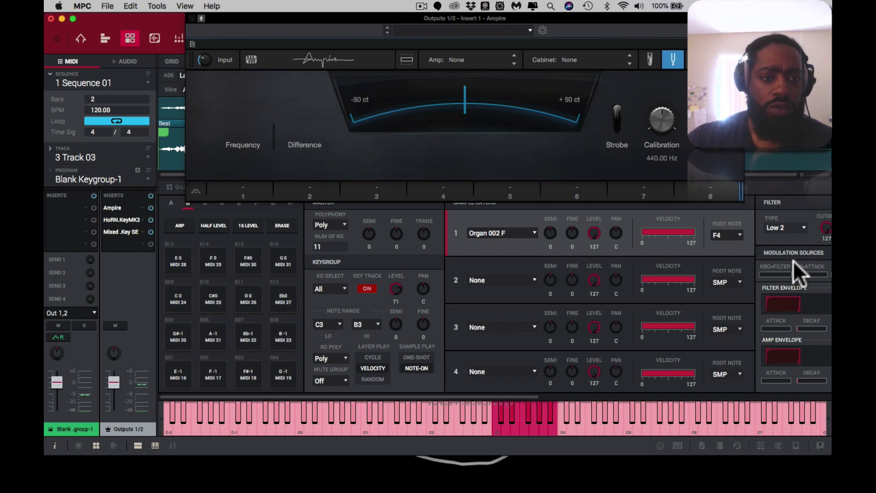
{"action": "key", "text": "F3"}
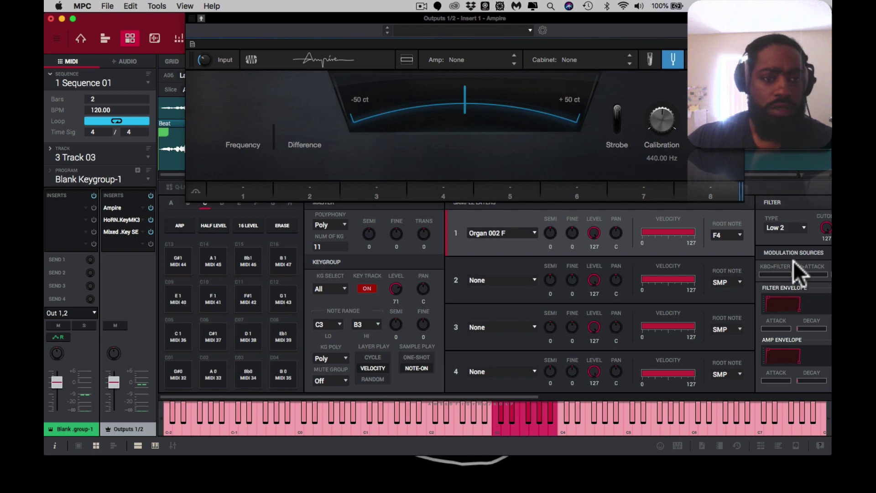
{"action": "key", "text": "F4"}
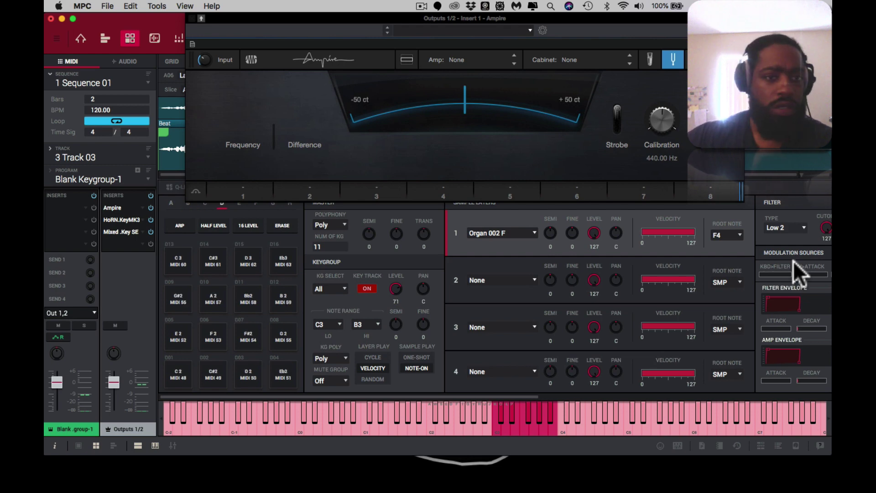
{"action": "key", "text": "F5"}
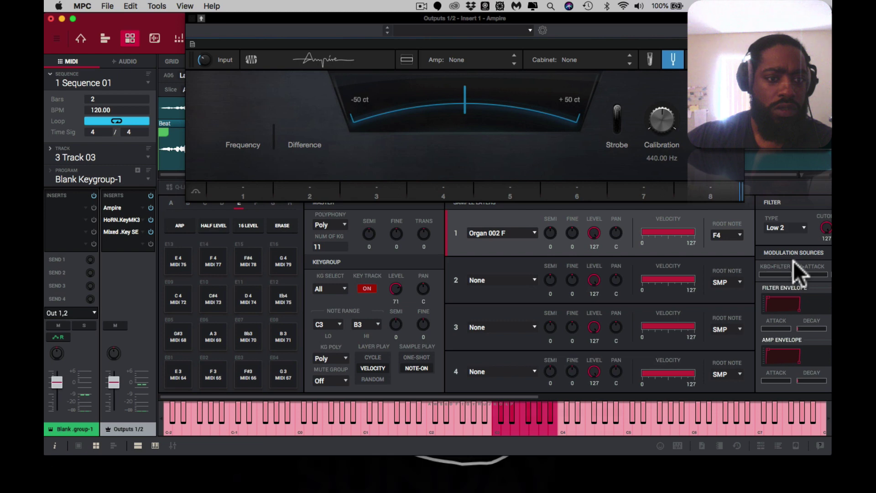
{"action": "key", "text": "x"}
{"action": "key", "text": "f"}
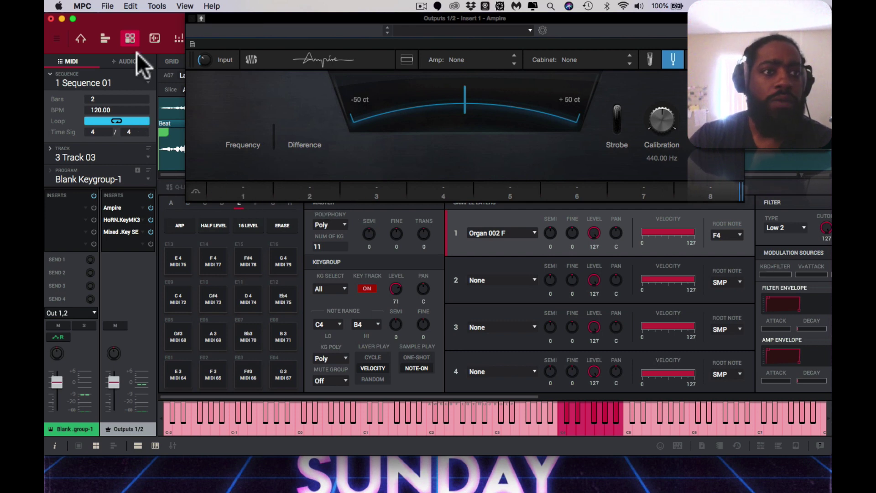
Step: Audition the Organ 002 F sample from the project's sample list, and return to Program Edit
{"action": "left_click", "coordinate": [76, 43]}
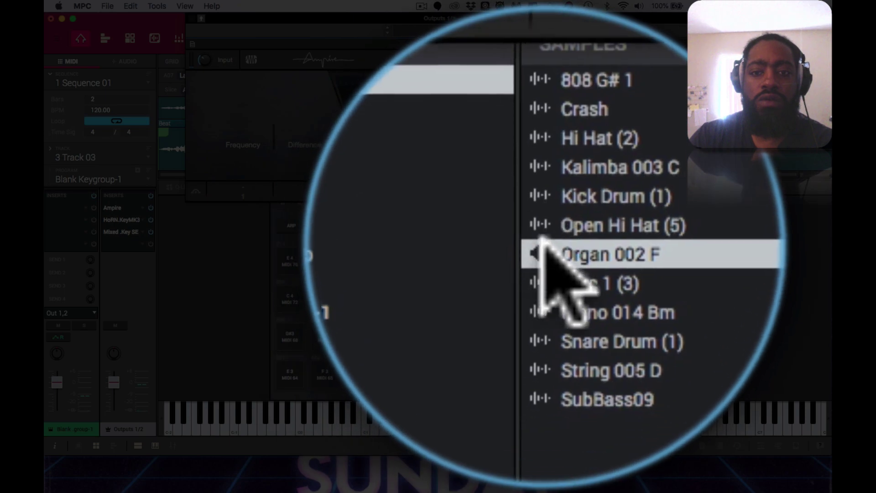
{"action": "left_click", "coordinate": [541, 244]}
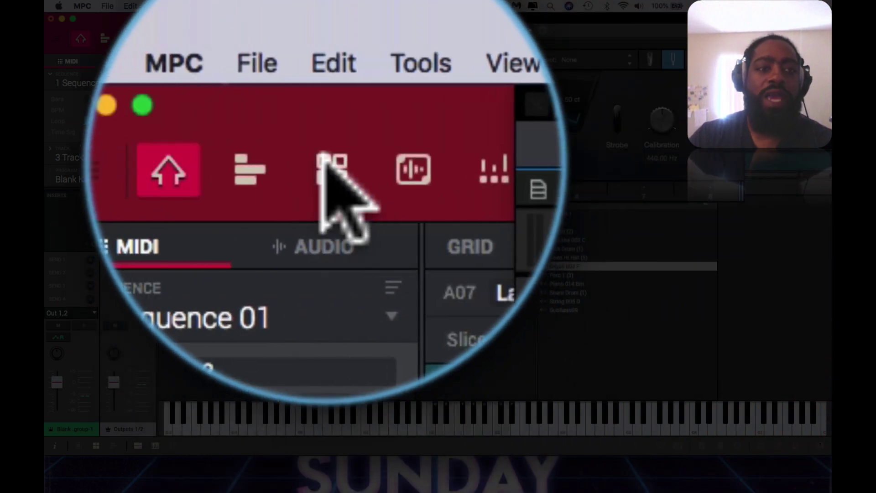
{"action": "left_click", "coordinate": [130, 38]}
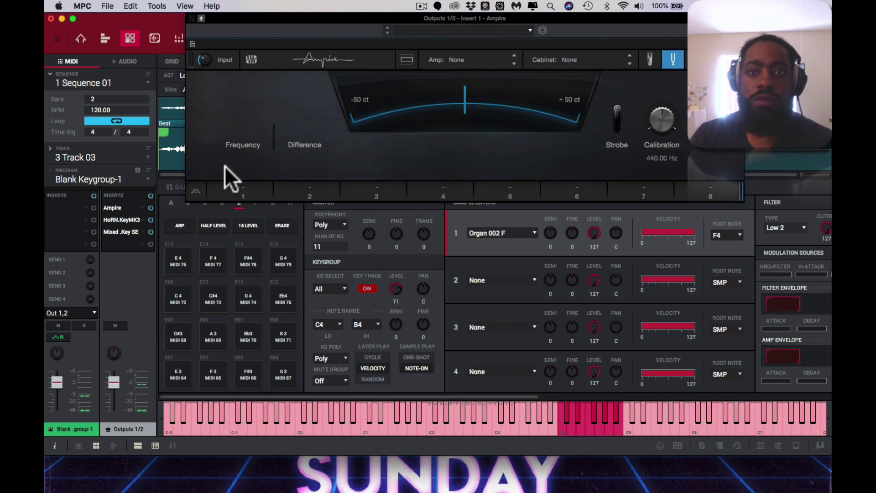
Step: Adjust the organ program's master fine tuning to -12 against the F4 pad with the Ampire tuner's strobe mode off, and turn strobe back on
{"action": "left_click", "coordinate": [617, 112]}
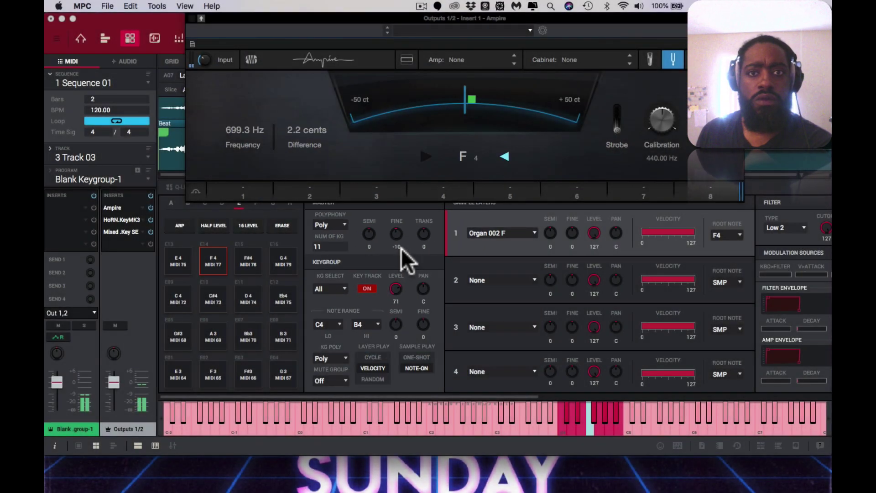
{"action": "scroll", "coordinate": [401, 248], "scroll_direction": "up", "scroll_amount": 2}
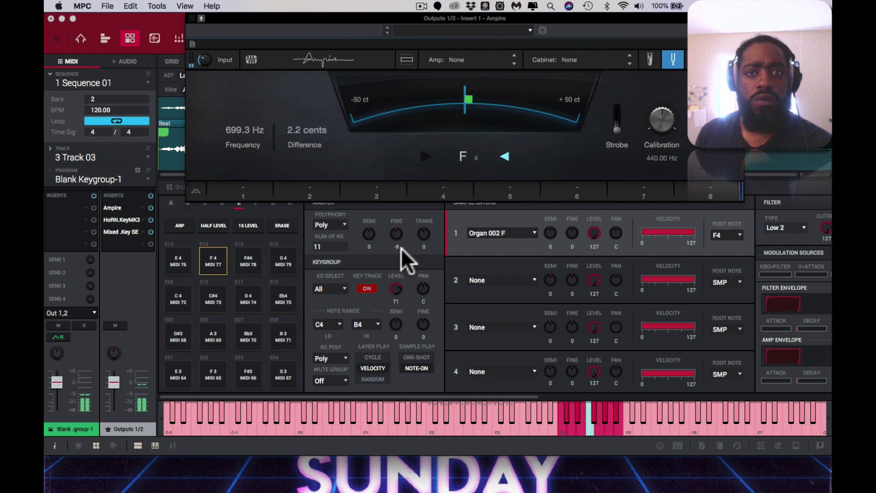
{"action": "scroll", "coordinate": [401, 249], "scroll_direction": "up", "scroll_amount": 1}
{"action": "scroll", "coordinate": [401, 248], "scroll_direction": "up", "scroll_amount": 1}
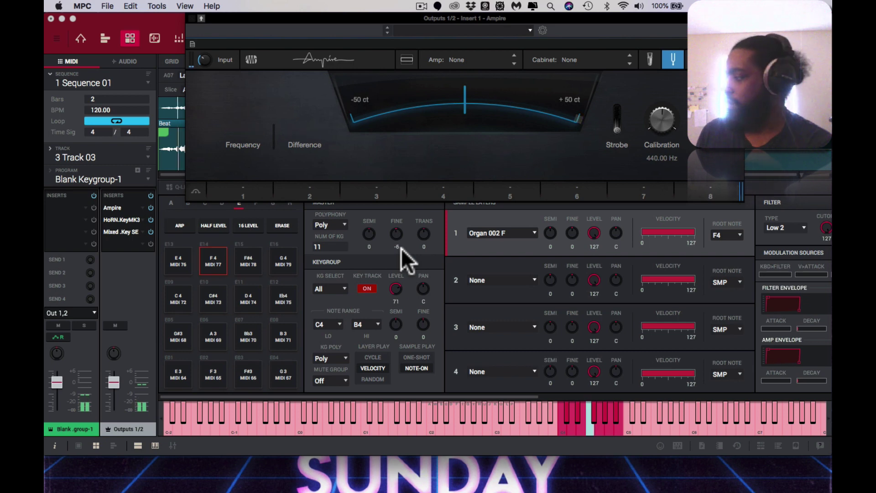
{"action": "scroll", "coordinate": [401, 248], "scroll_direction": "down", "scroll_amount": 3}
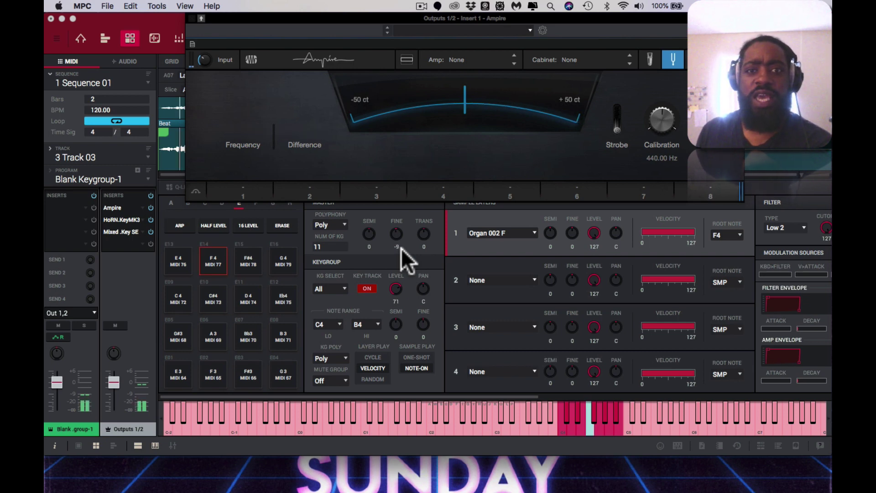
{"action": "scroll", "coordinate": [401, 248], "scroll_direction": "down", "scroll_amount": 3}
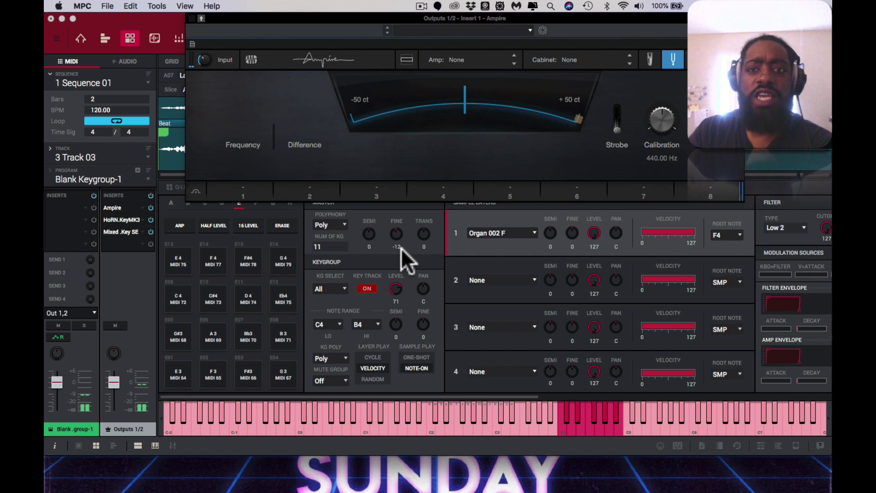
{"action": "left_click", "coordinate": [616, 127]}
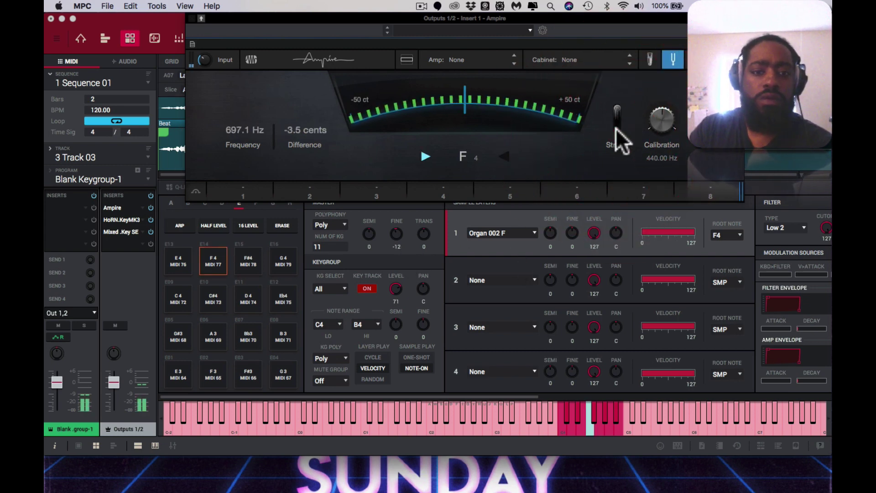
Step: Set the organ keygroup's sample play to One-Shot and close the Ampire window
{"action": "left_click", "coordinate": [411, 357]}
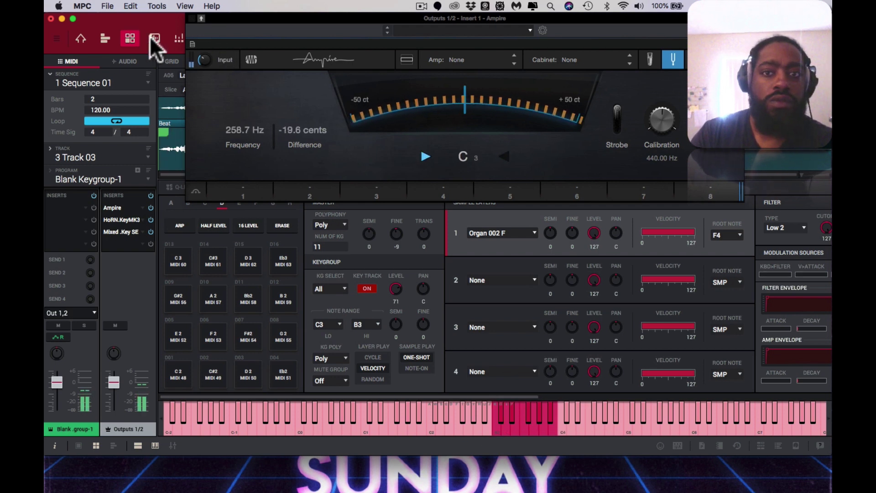
{"action": "left_click", "coordinate": [190, 17]}
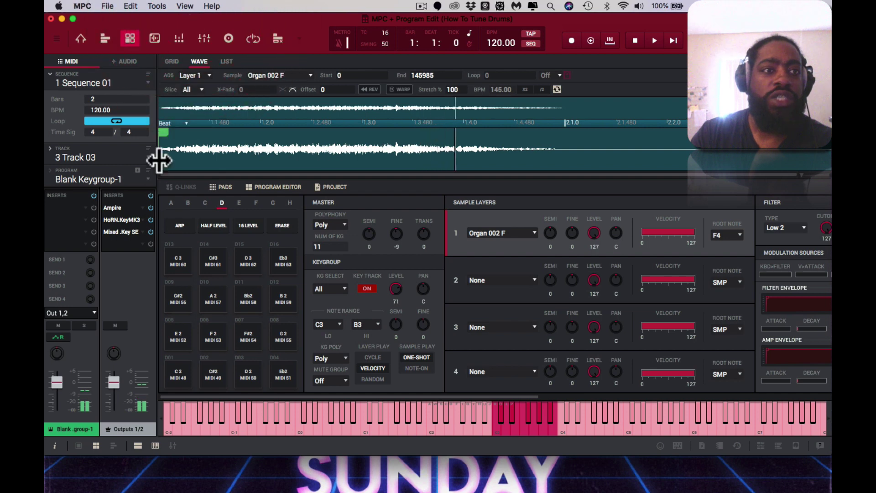